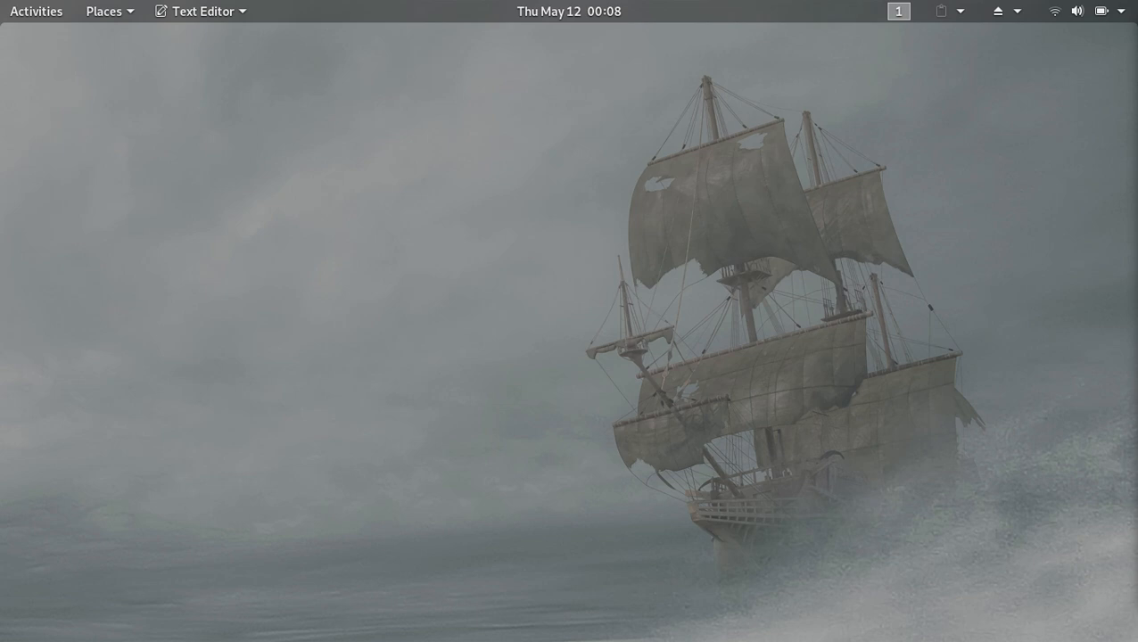
# - Switch to the Firefox window, maximize it and open the full browser settings from the new tab page
pyautogui.press('super+Page_Down')
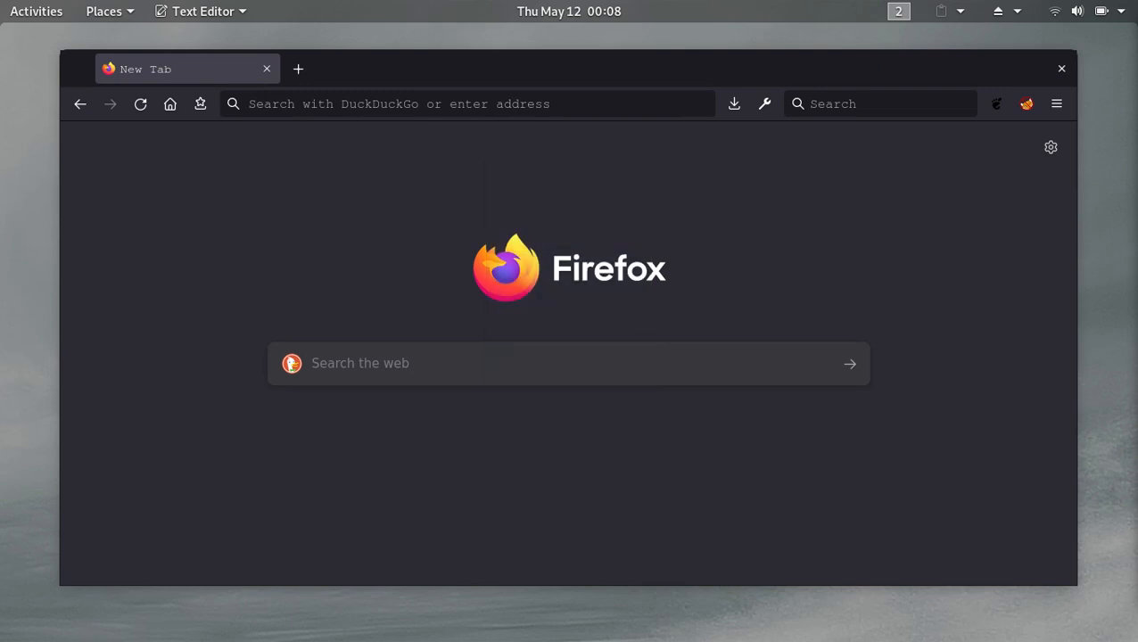
pyautogui.doubleClick(920, 55)
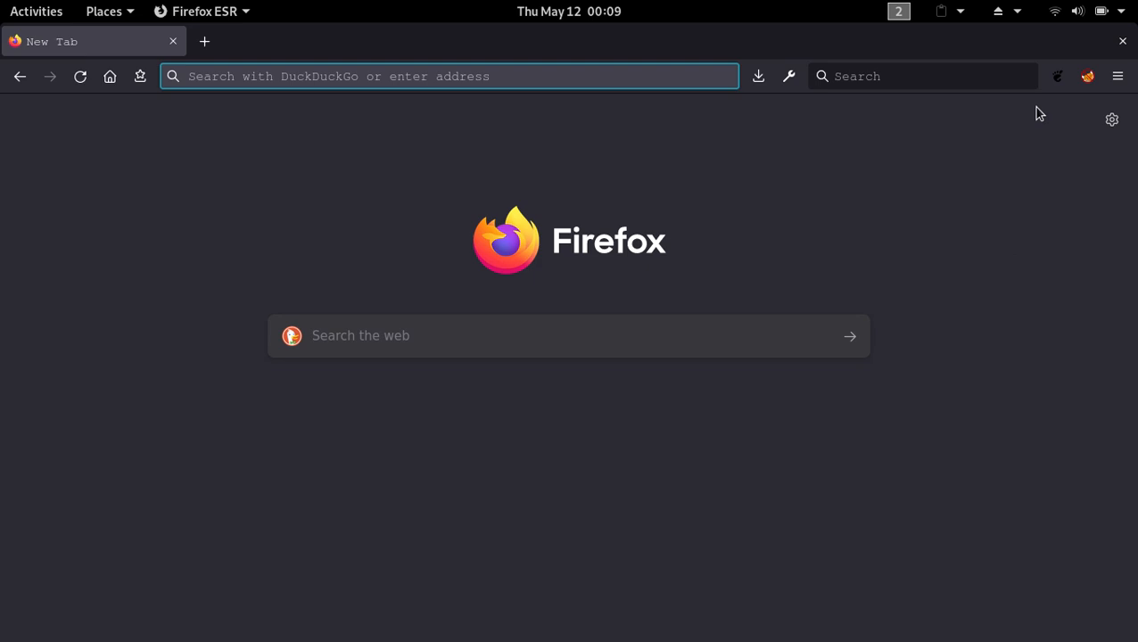
pyautogui.click(1112, 122)
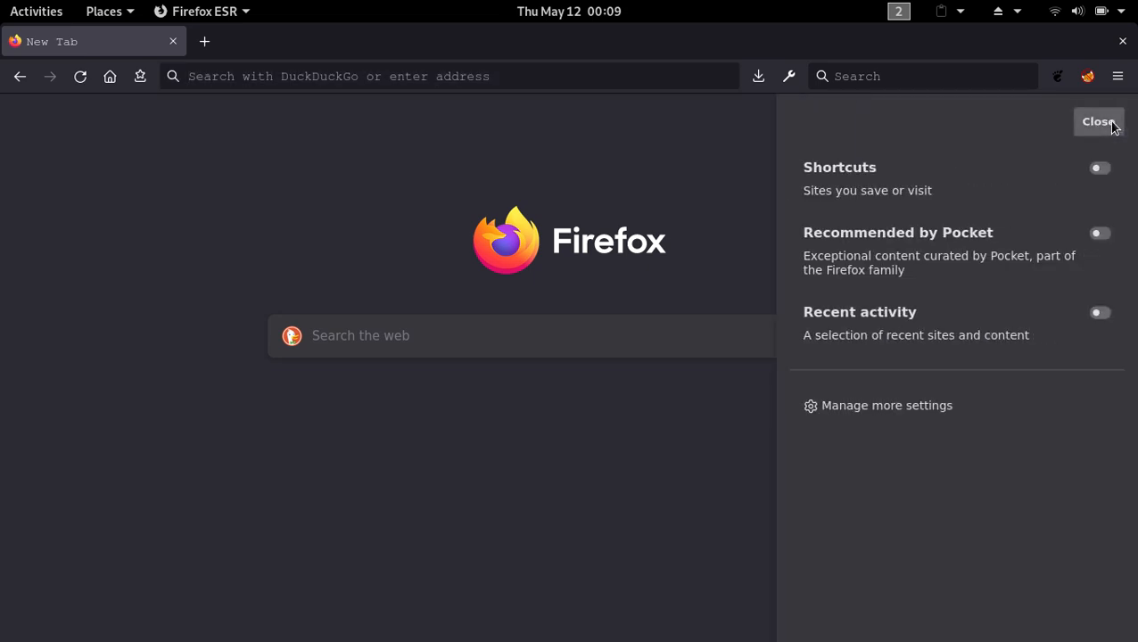
pyautogui.click(865, 407)
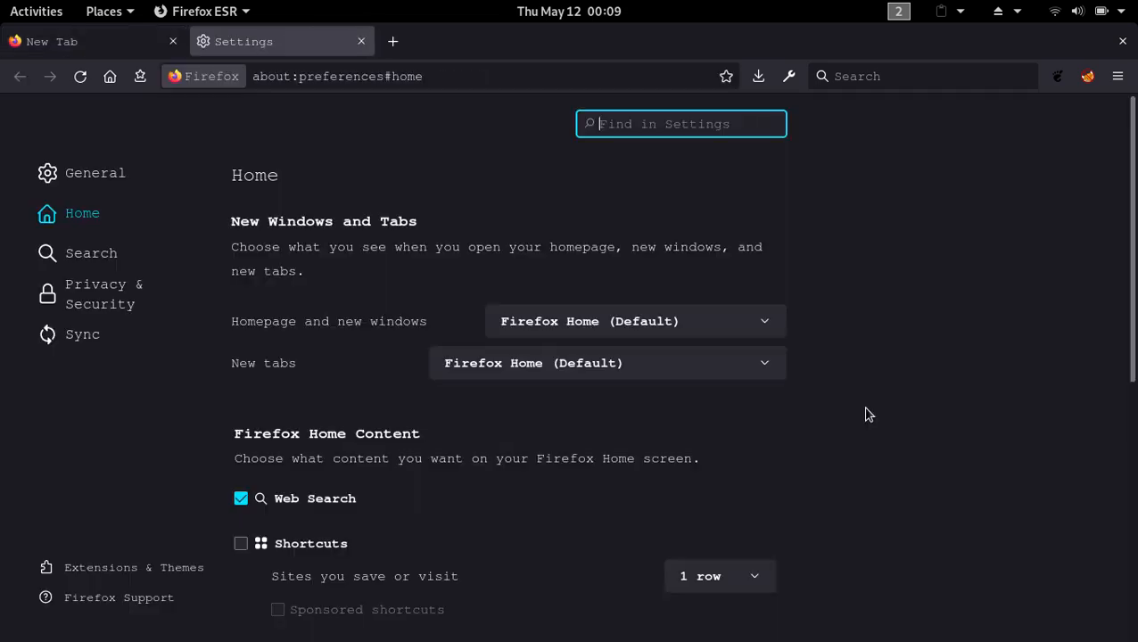
# - Review the General settings, from startup, tabs, language and appearance through downloads, applications, performance and browsing options
pyautogui.click(110, 175)
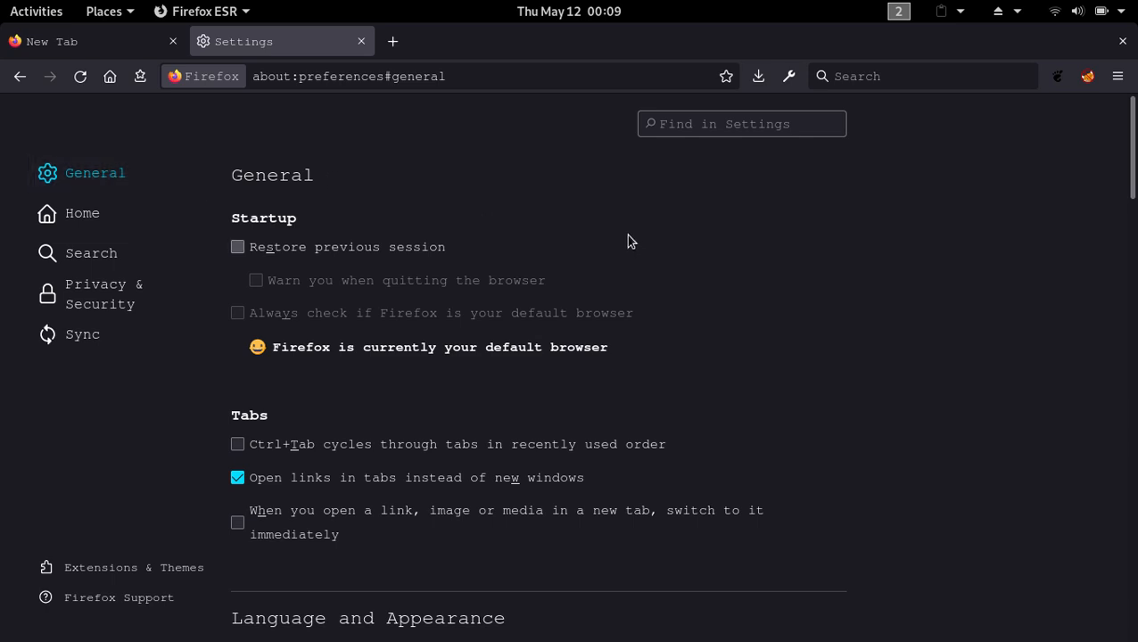
pyautogui.scroll(-2, 628, 236)
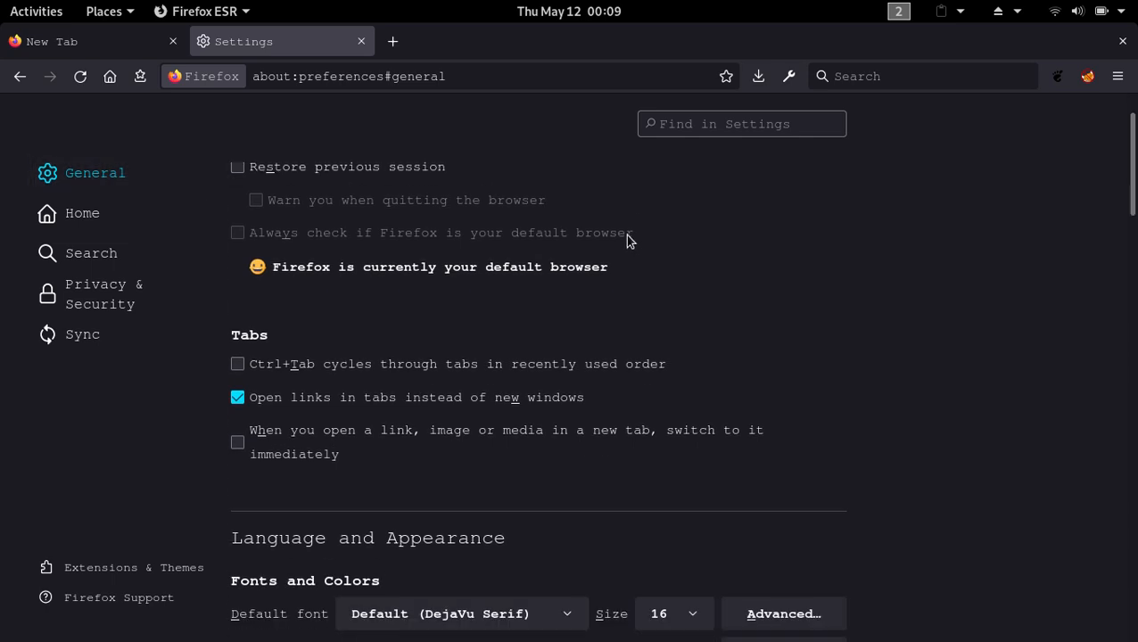
pyautogui.scroll(2, 625, 235)
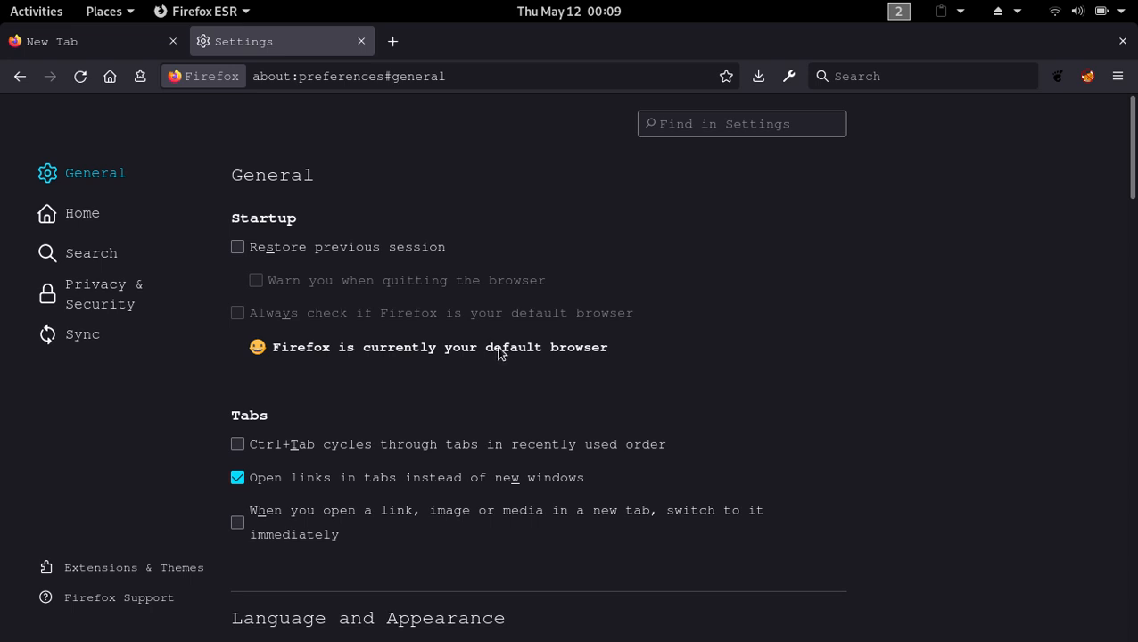
pyautogui.scroll(-2, 498, 353)
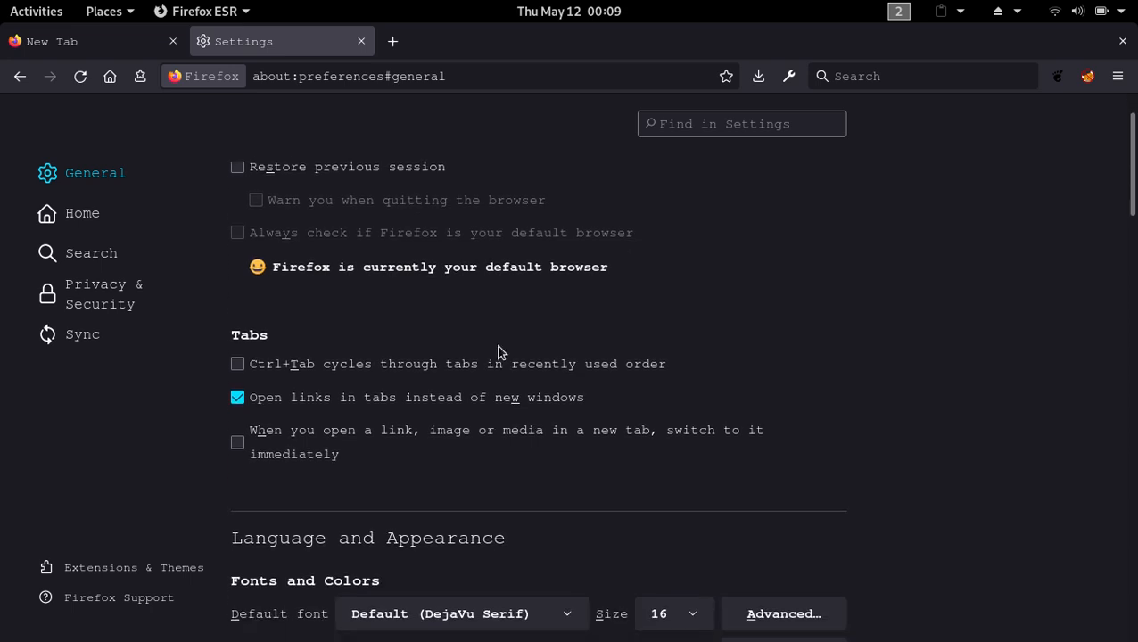
pyautogui.scroll(-7, 498, 354)
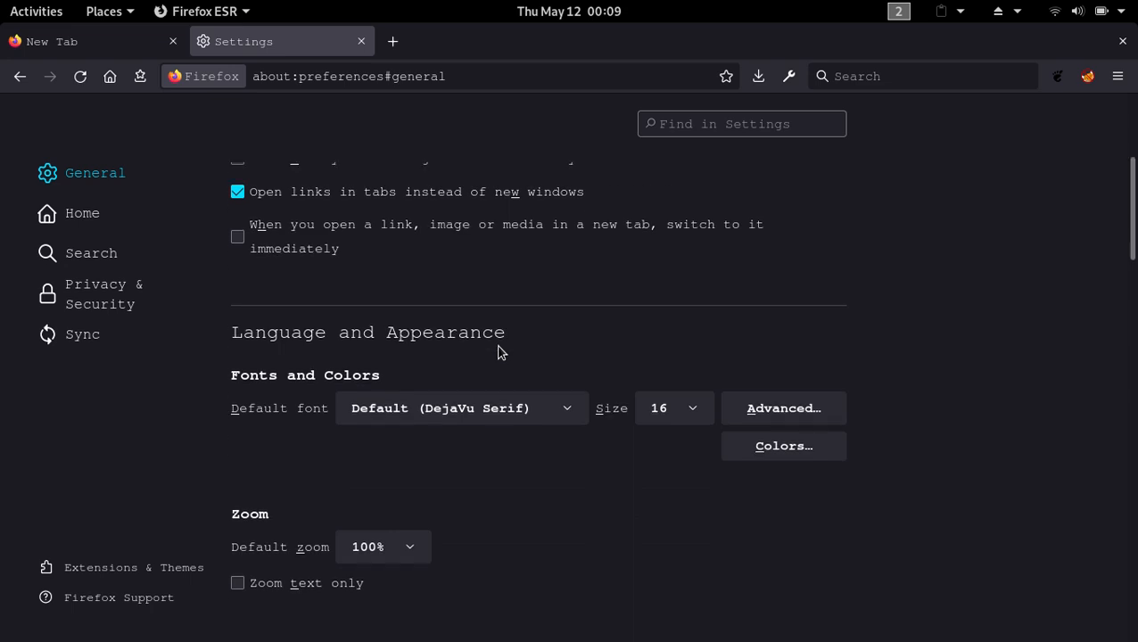
pyautogui.scroll(-6, 498, 353)
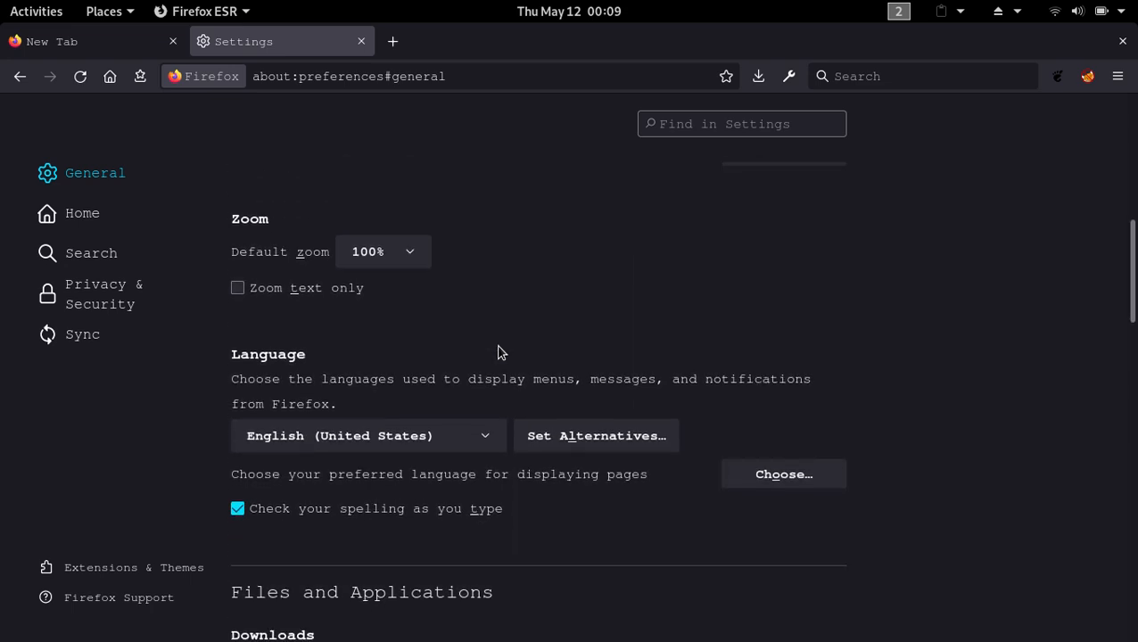
pyautogui.scroll(-3, 498, 353)
pyautogui.scroll(-2, 499, 353)
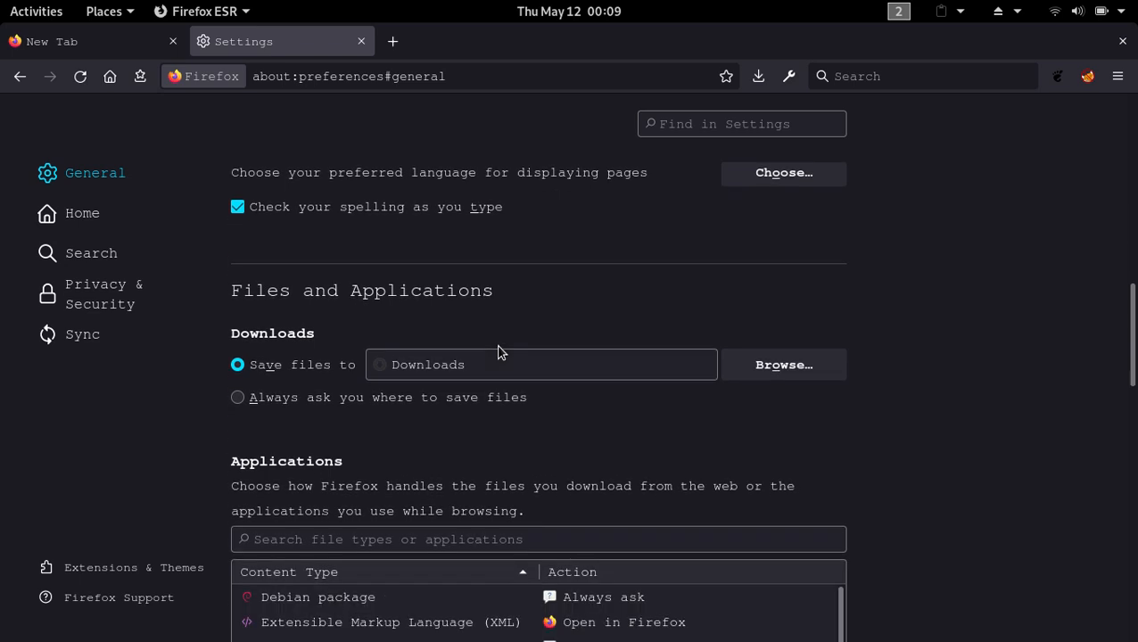
pyautogui.scroll(-15, 498, 353)
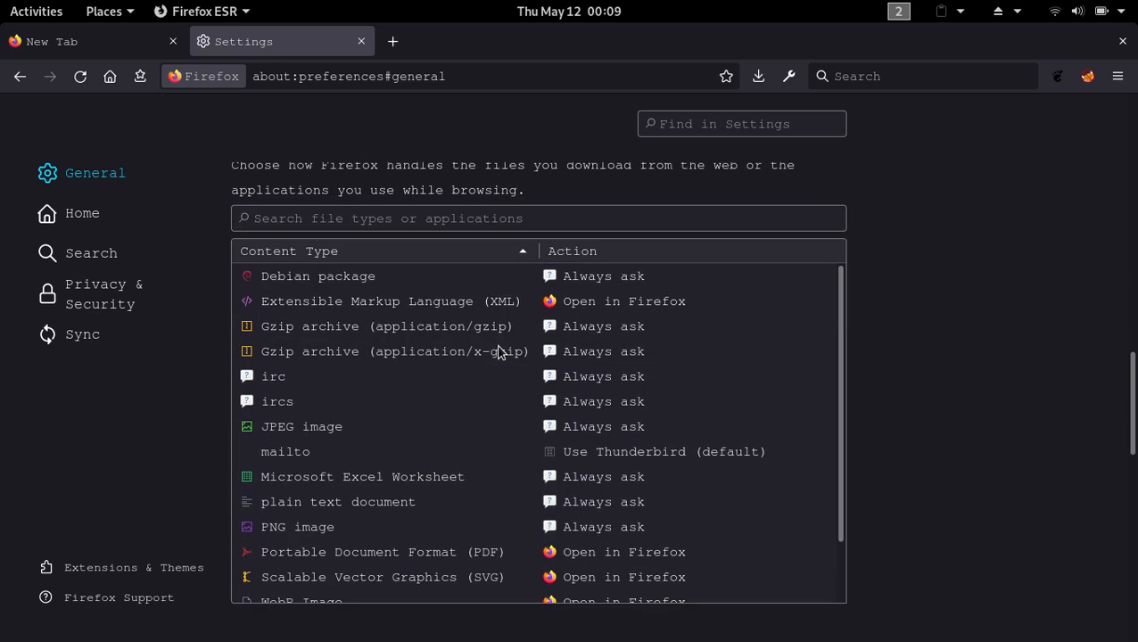
pyautogui.scroll(-7, 500, 352)
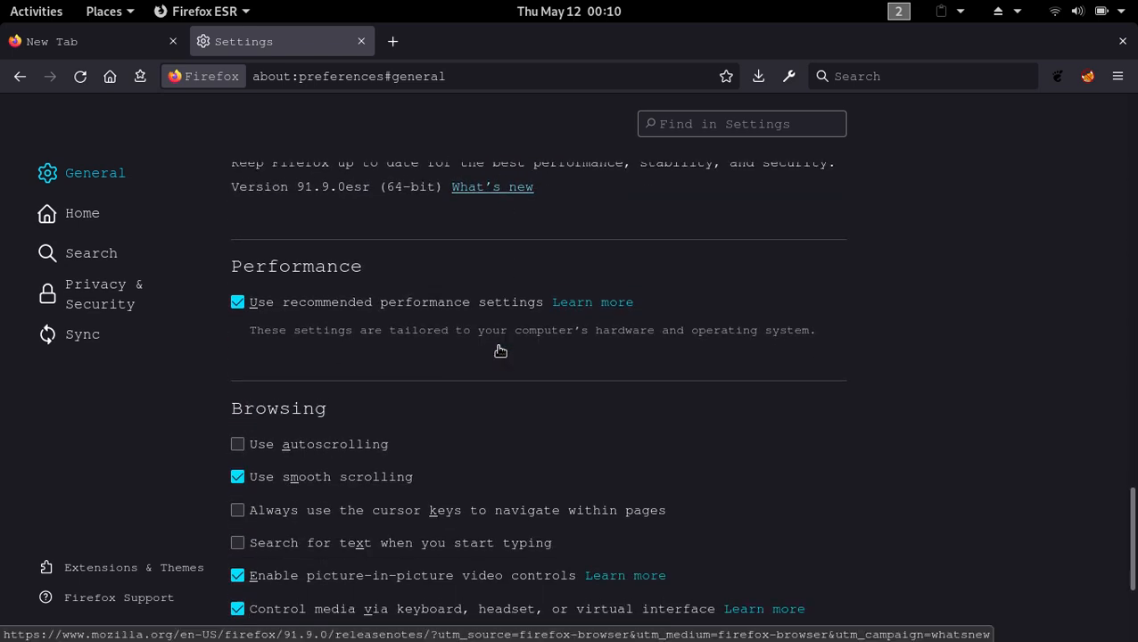
pyautogui.scroll(-1, 500, 352)
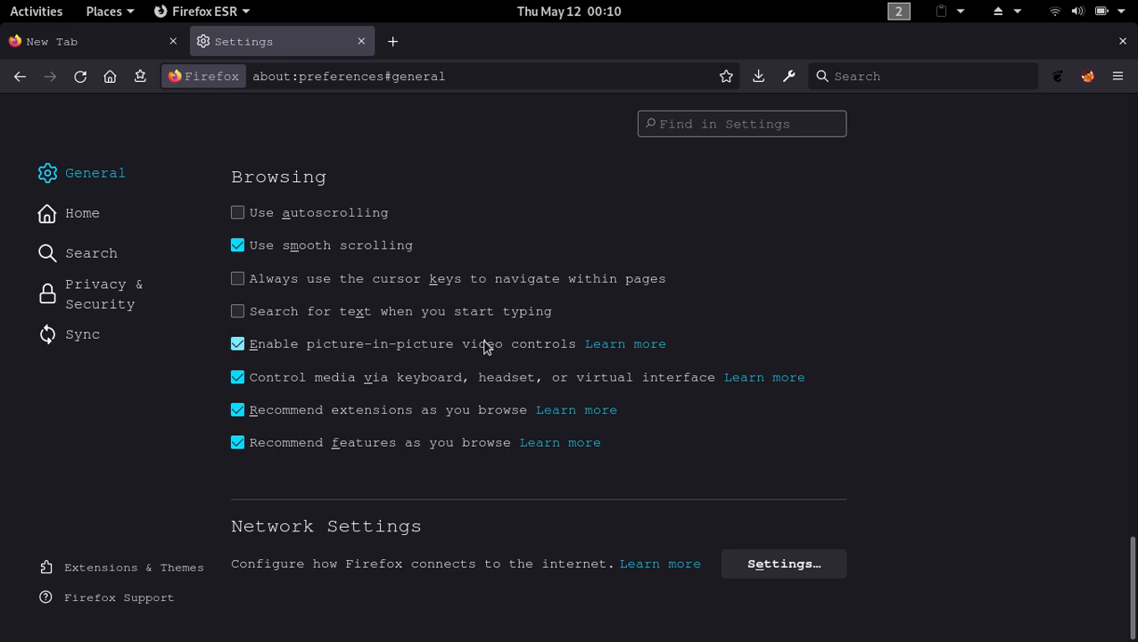
# - Review the proxy and DNS over HTTPS options in the network connection settings and accept them as they are
pyautogui.click(783, 565)
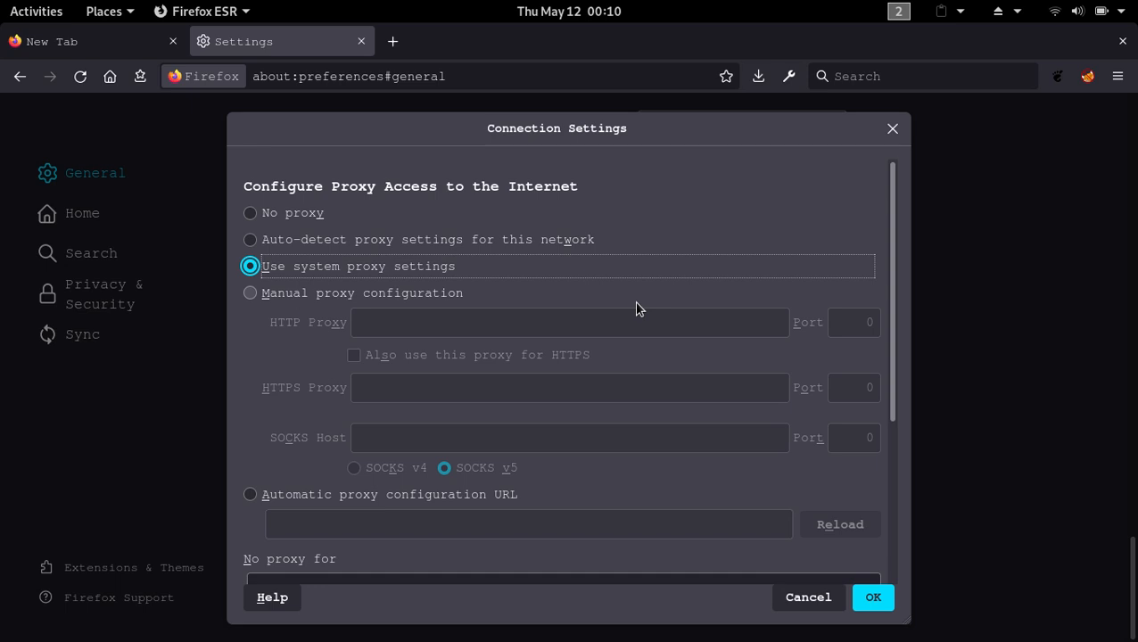
pyautogui.scroll(-5, 636, 308)
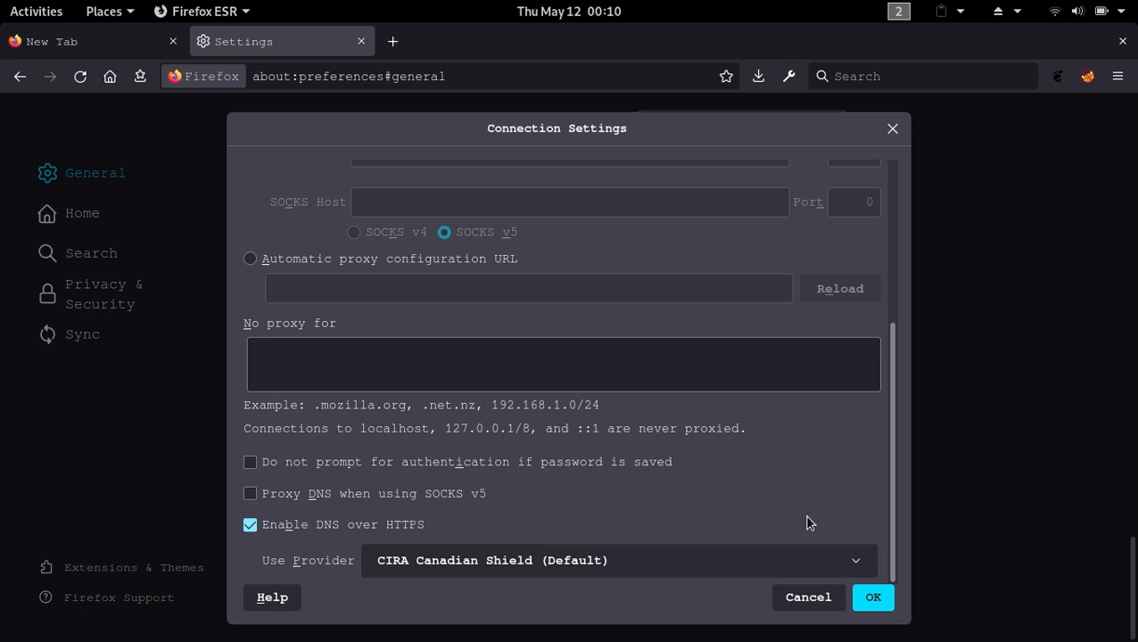
pyautogui.click(869, 599)
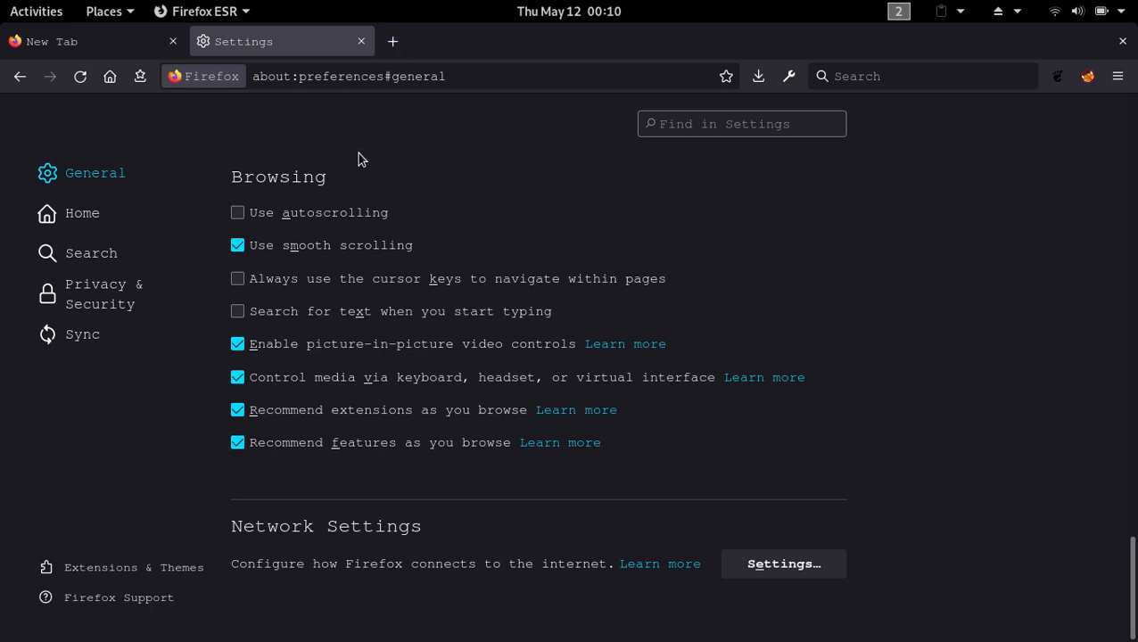
# - Examine the Home settings for new windows, new tabs and the Firefox Home content options, including shortcuts, Pocket, recent activity and snippets
pyautogui.click(130, 211)
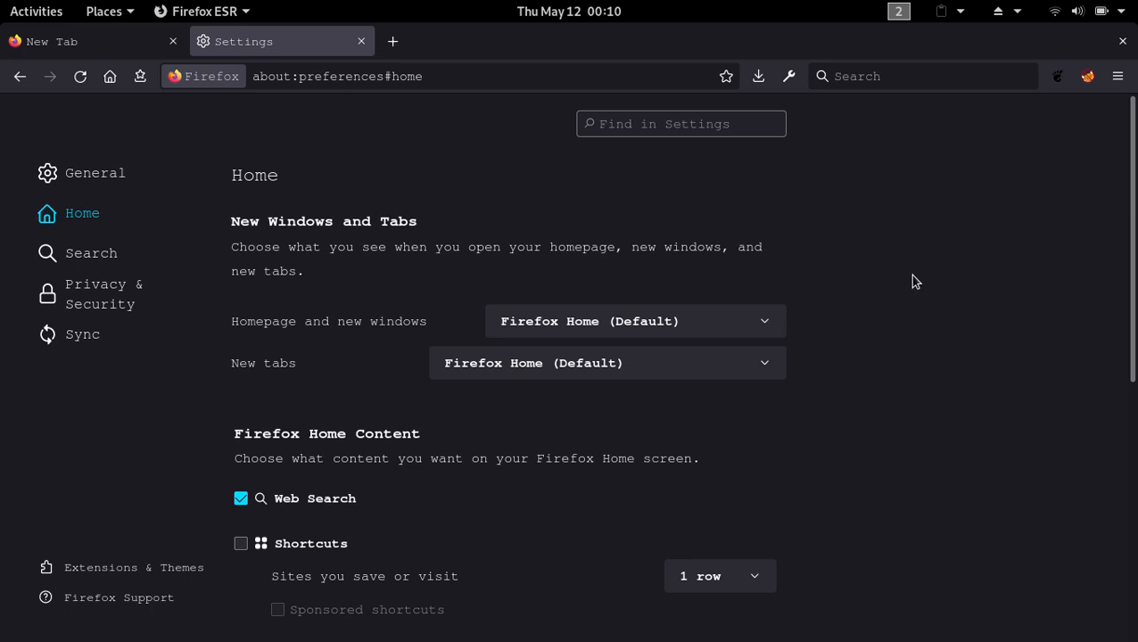
pyautogui.scroll(-3, 922, 347)
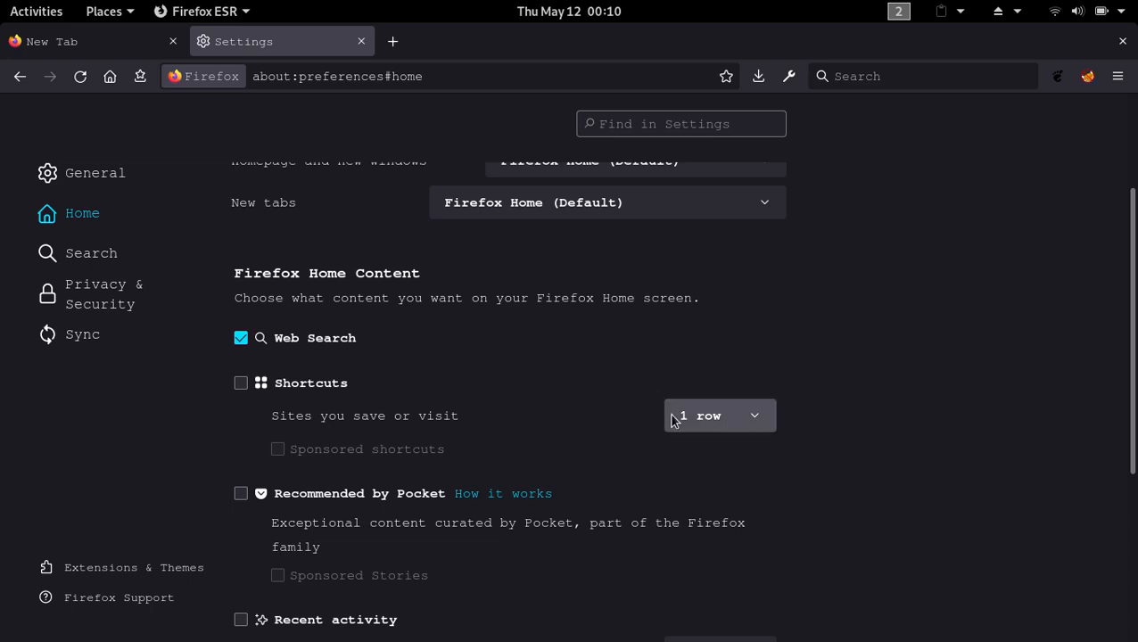
pyautogui.scroll(-3, 640, 409)
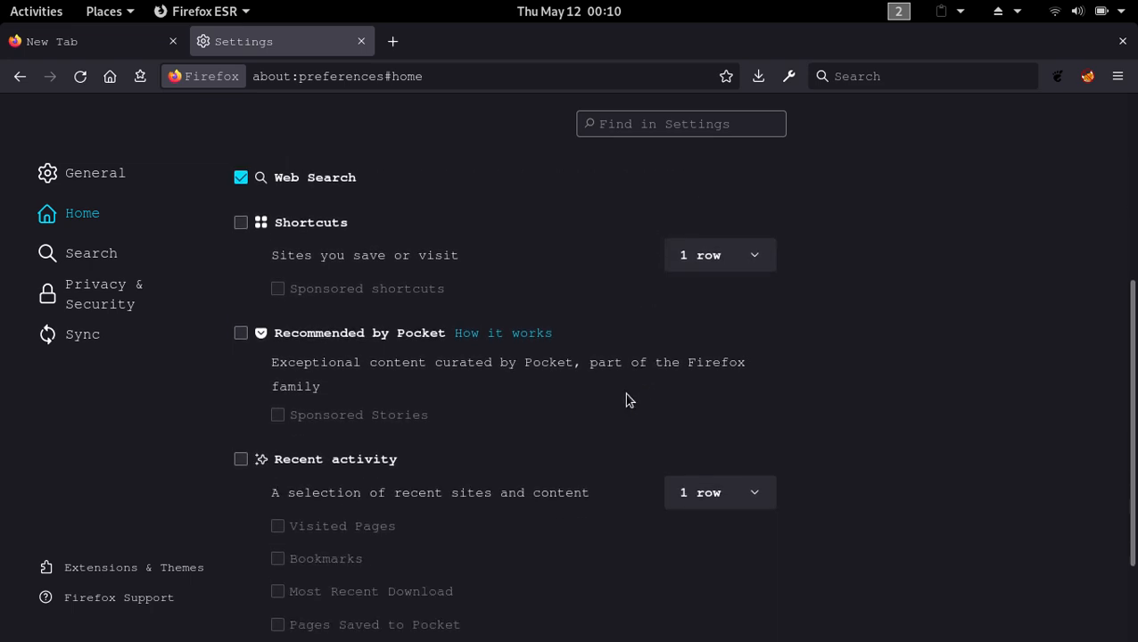
pyautogui.scroll(2, 627, 398)
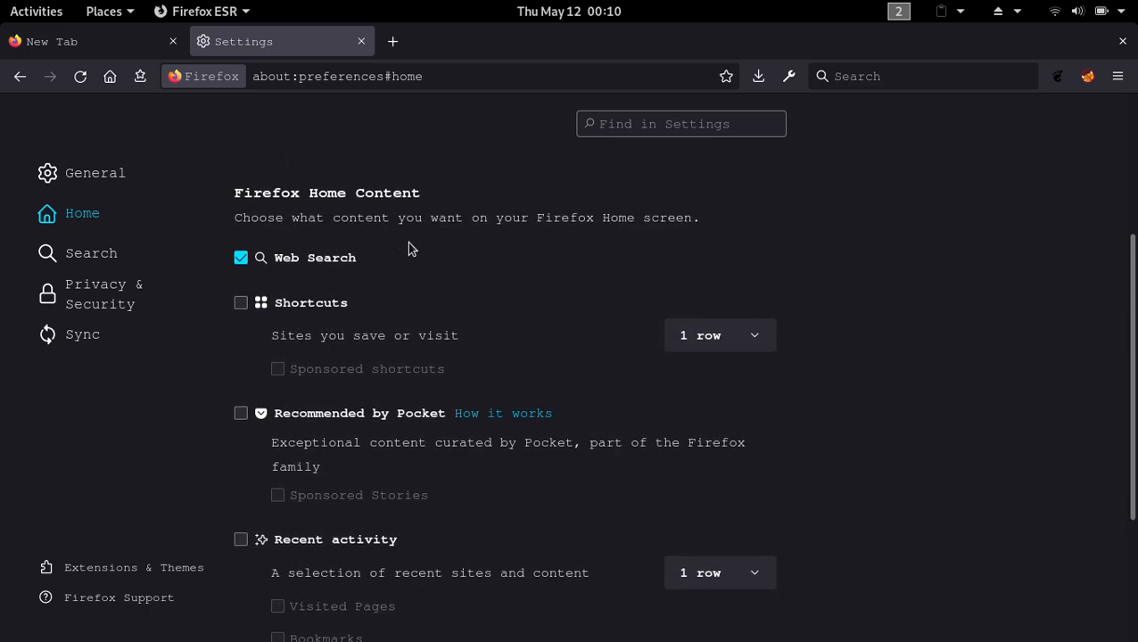
pyautogui.scroll(-3, 406, 354)
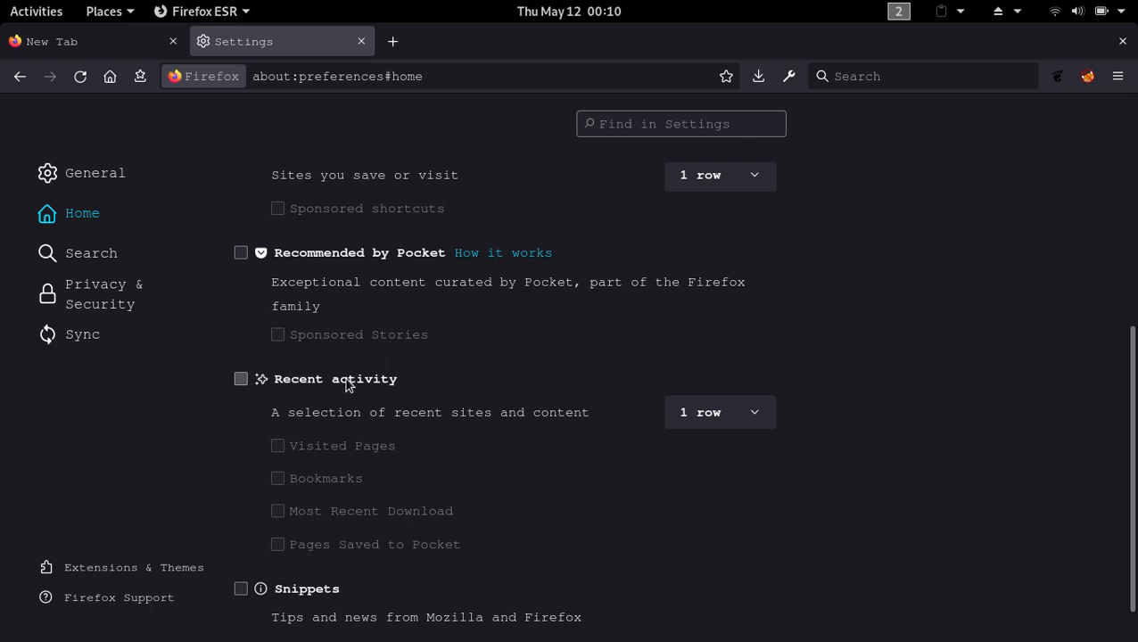
pyautogui.scroll(-1, 370, 442)
pyautogui.scroll(2, 372, 446)
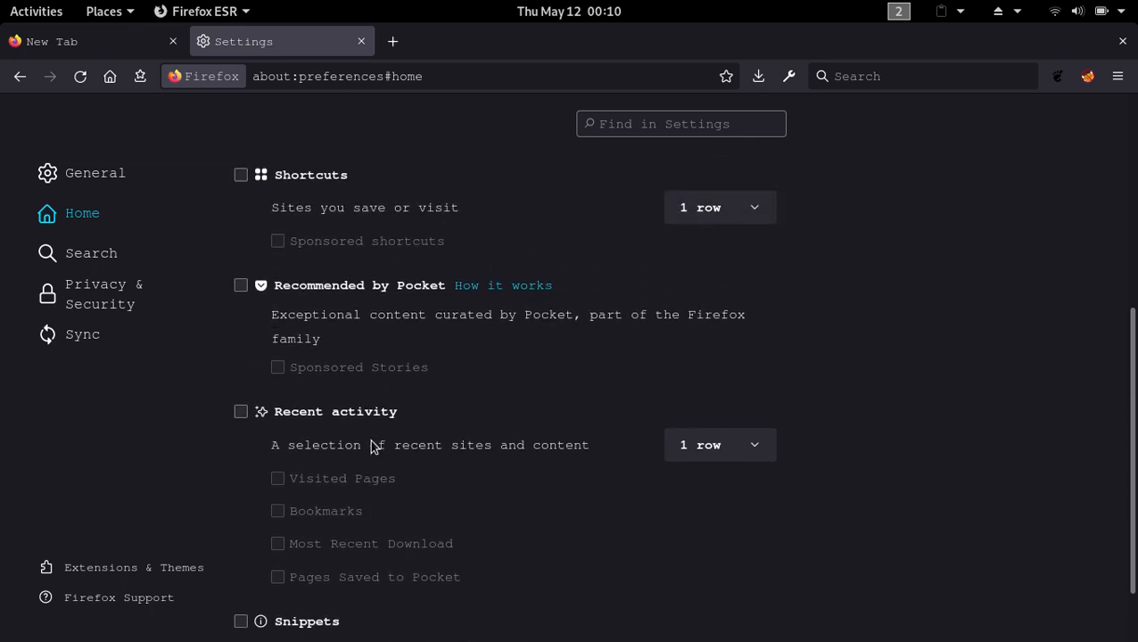
pyautogui.scroll(4, 373, 442)
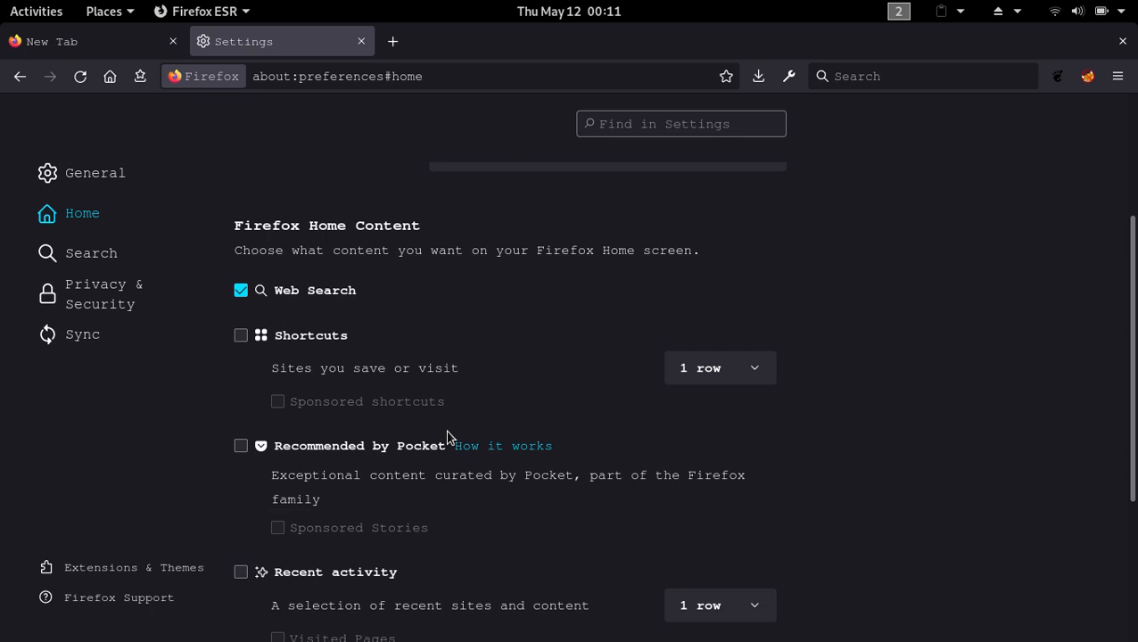
pyautogui.scroll(-5, 447, 437)
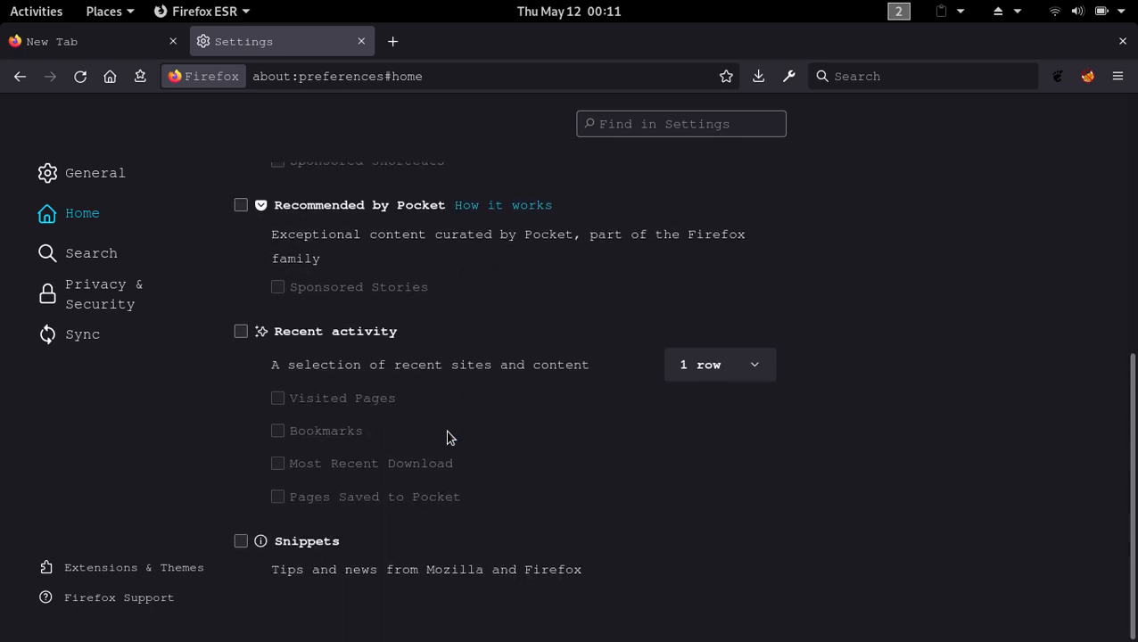
pyautogui.scroll(5, 448, 437)
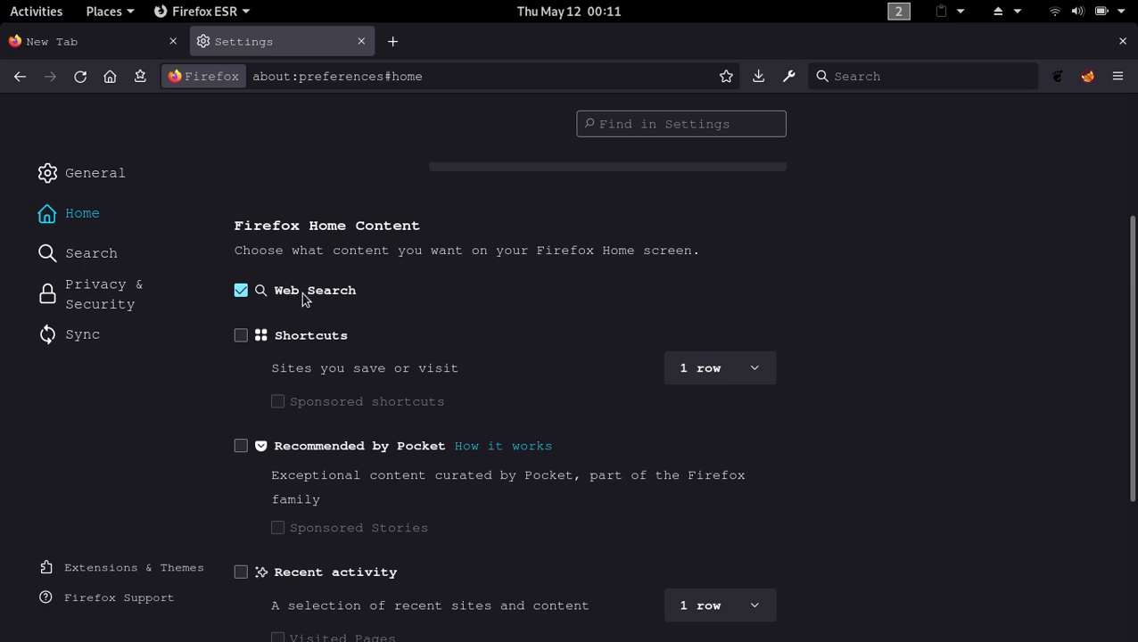
pyautogui.scroll(-5, 312, 294)
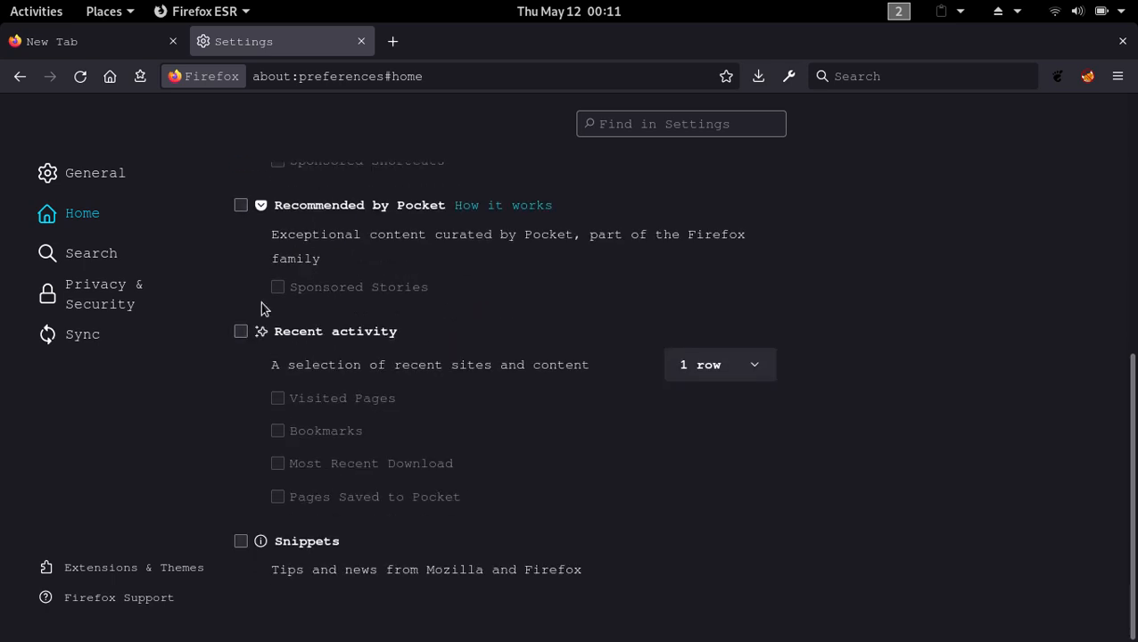
# - Open the Search settings and check which default search engines are available, without choosing another one
pyautogui.click(102, 255)
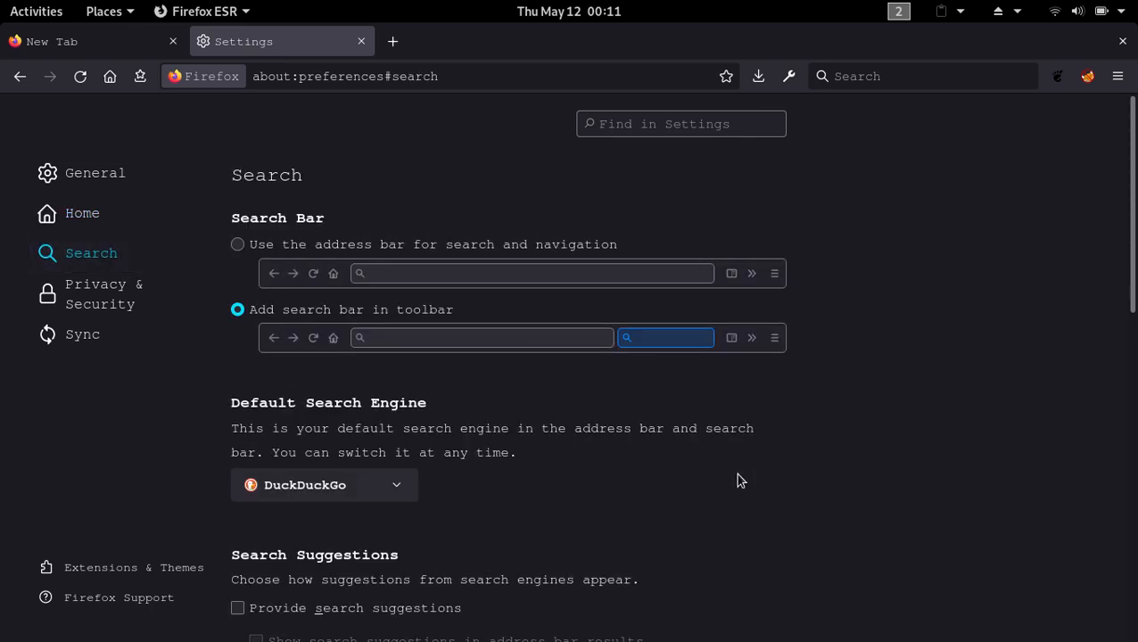
pyautogui.scroll(-3, 619, 430)
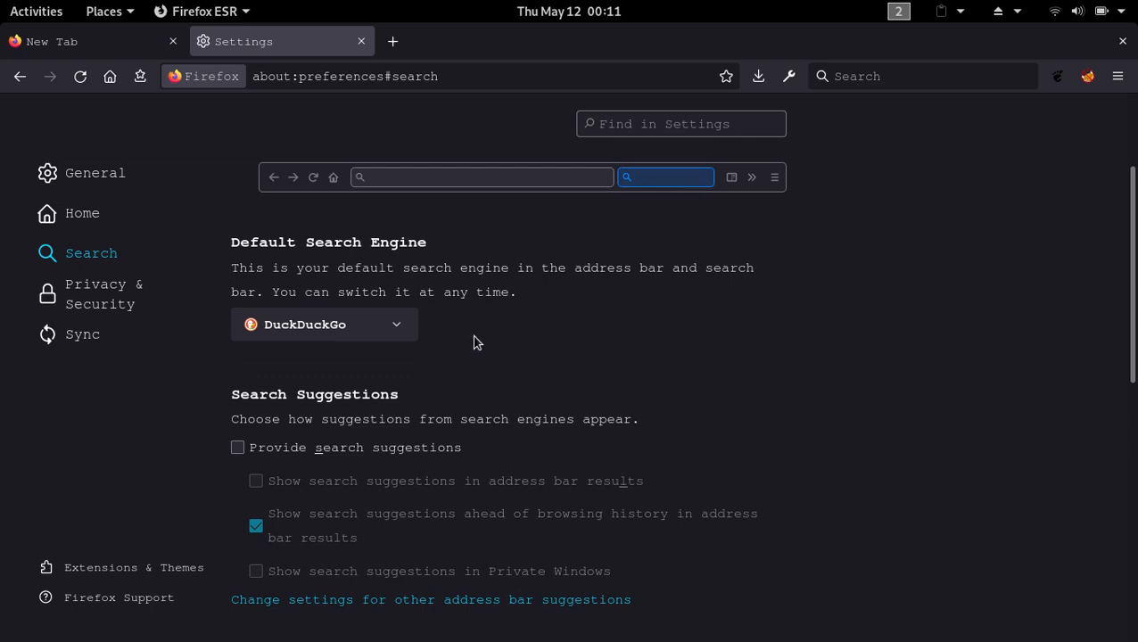
pyautogui.click(390, 326)
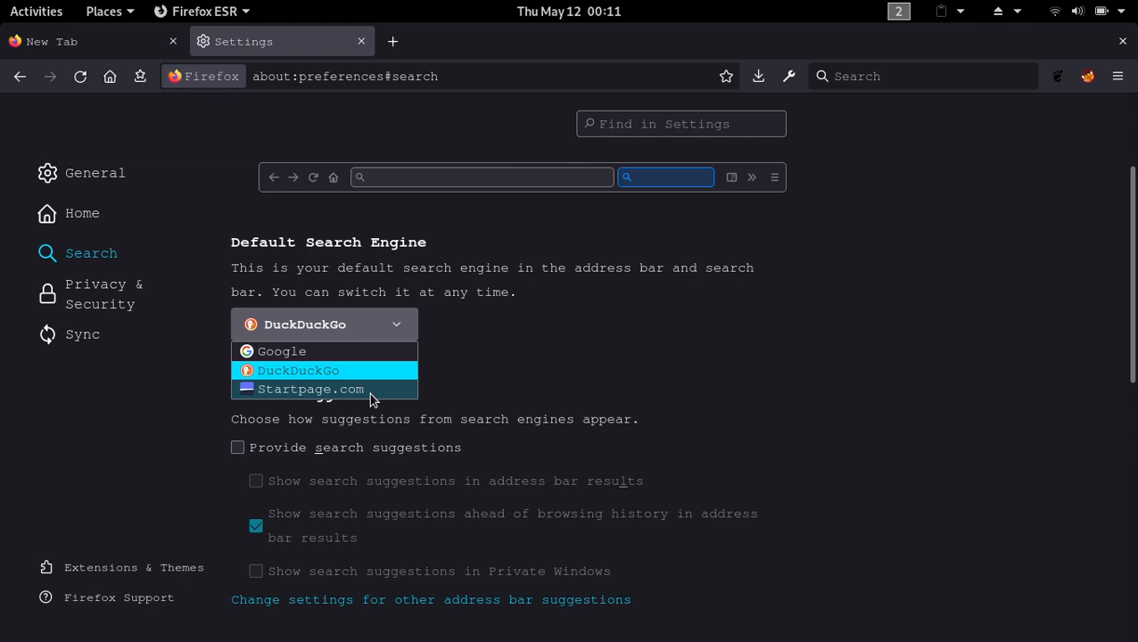
pyautogui.click(465, 375)
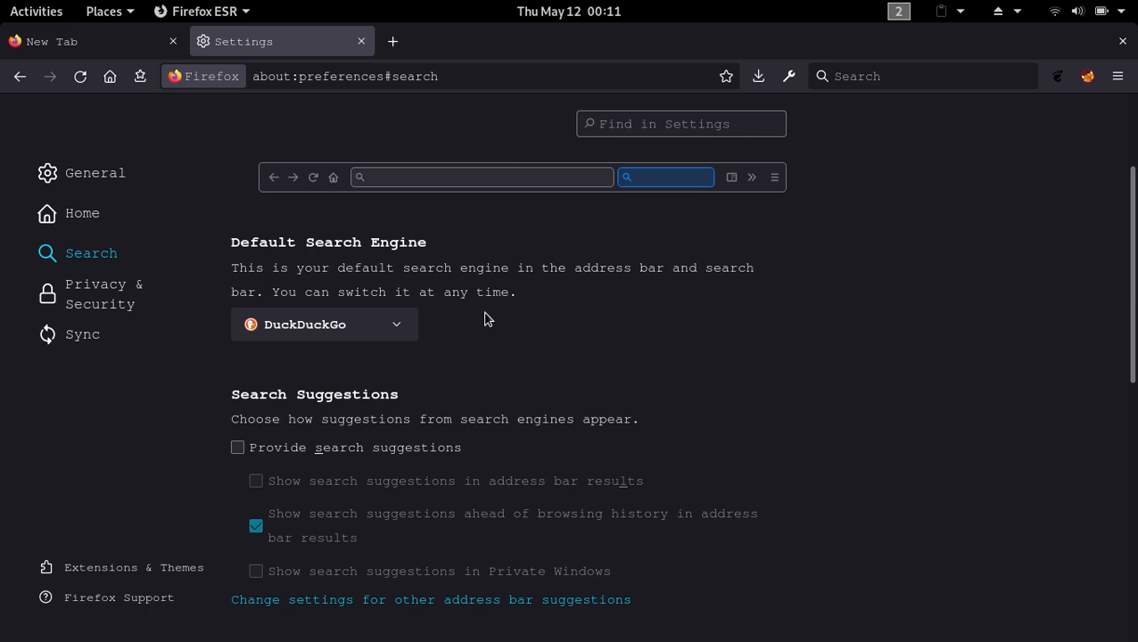
# - Enable the option to provide search suggestions to inspect its sub-options, and disable it again
pyautogui.scroll(-3, 719, 414)
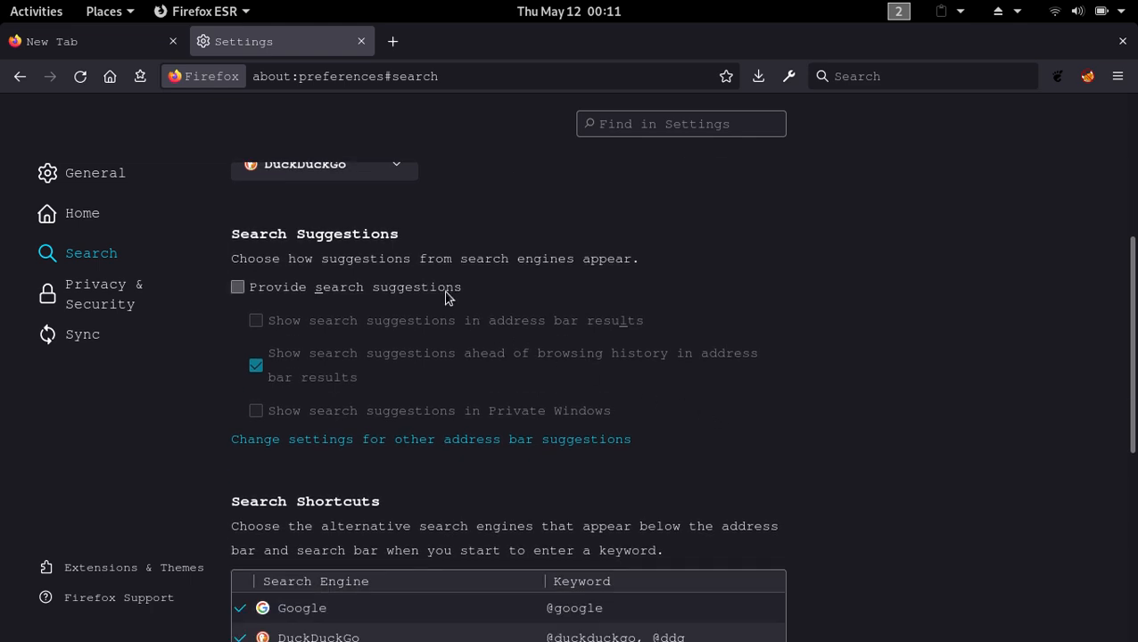
pyautogui.click(239, 289)
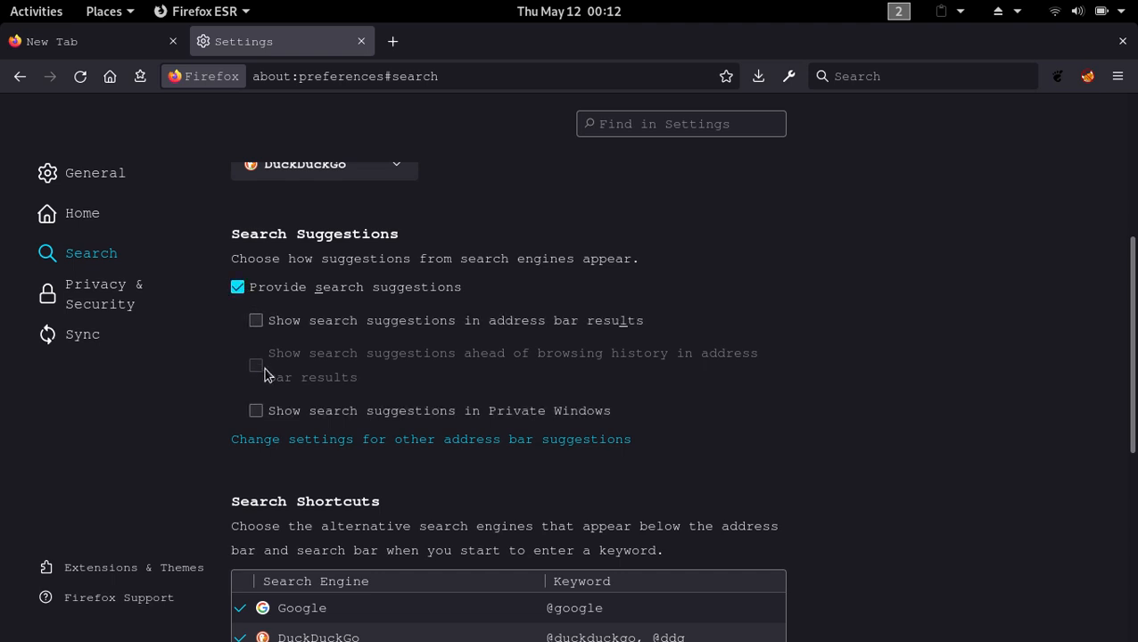
pyautogui.click(236, 295)
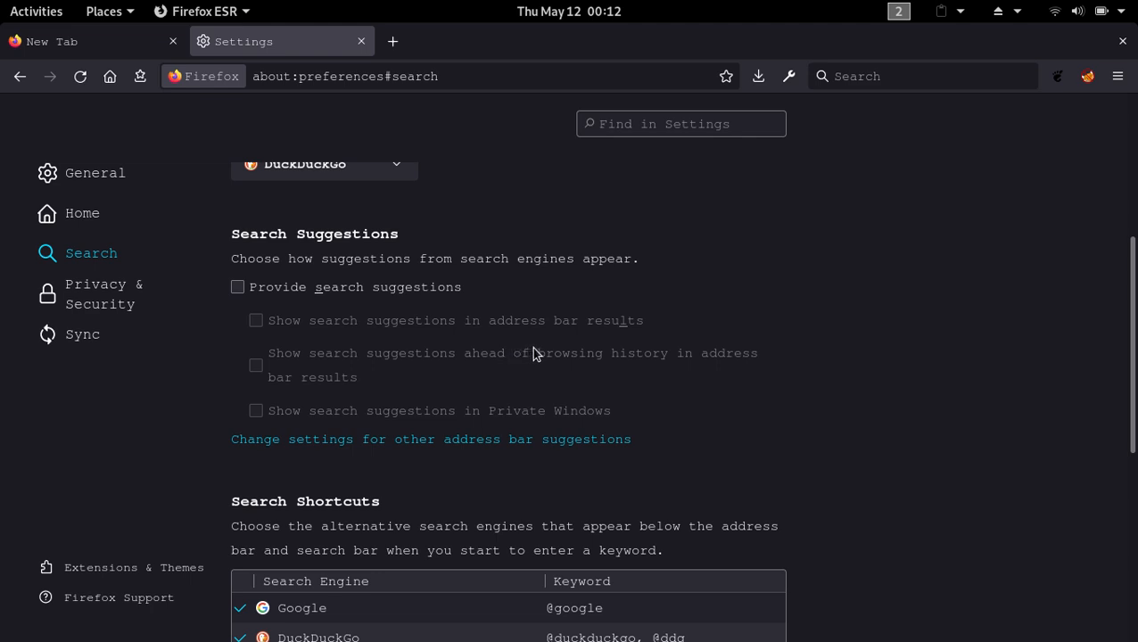
# - Review the Search Shortcuts list and select the Bookmarks, Tabs and History entries to check whether they can be removed
pyautogui.scroll(-3, 535, 350)
pyautogui.scroll(-2, 536, 352)
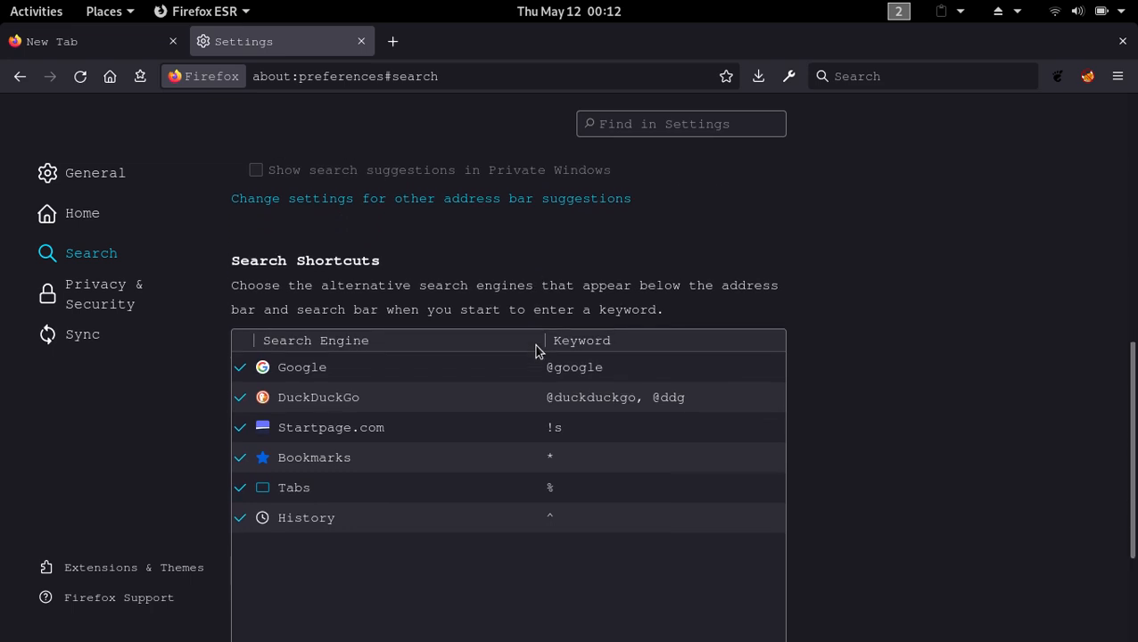
pyautogui.scroll(-3, 535, 350)
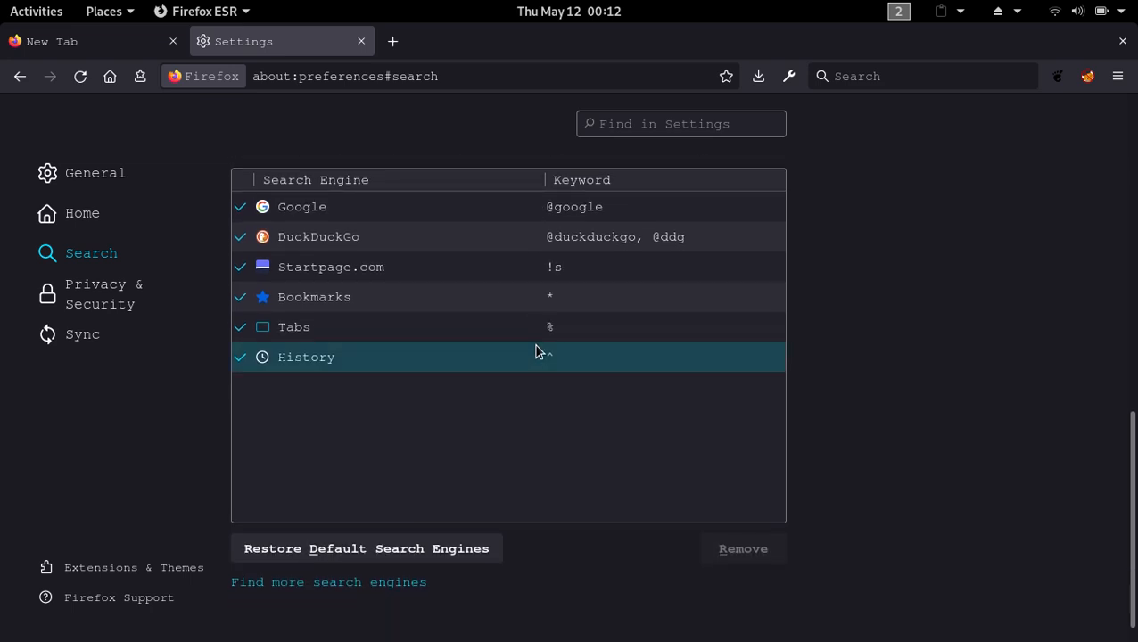
pyautogui.click(516, 361)
pyautogui.click(515, 308)
pyautogui.click(523, 336)
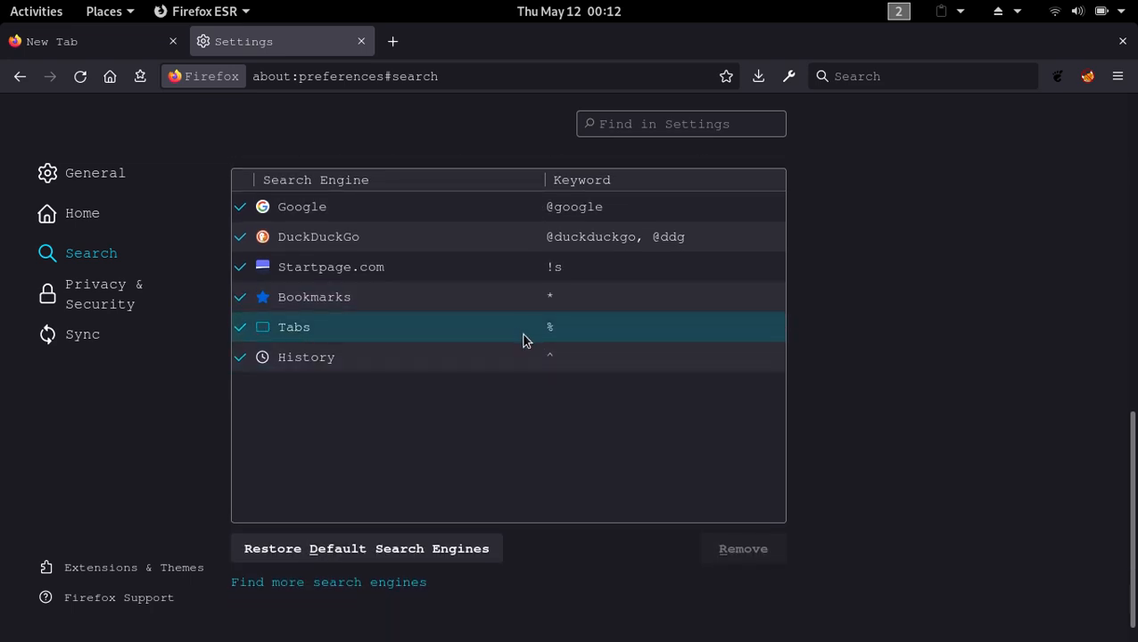
pyautogui.click(523, 350)
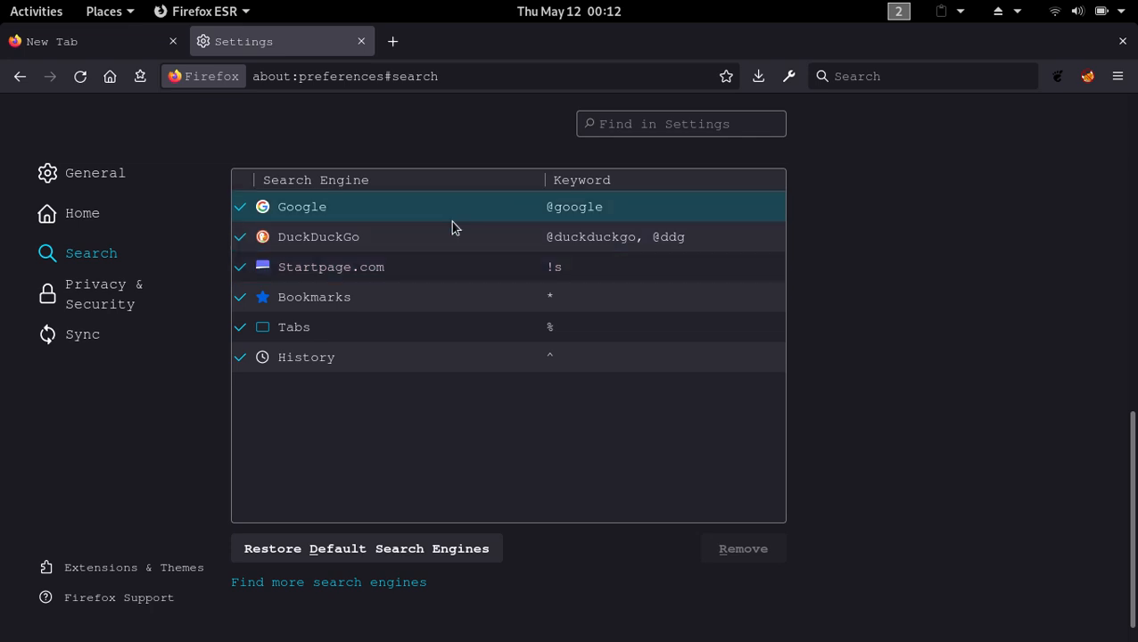
pyautogui.click(470, 314)
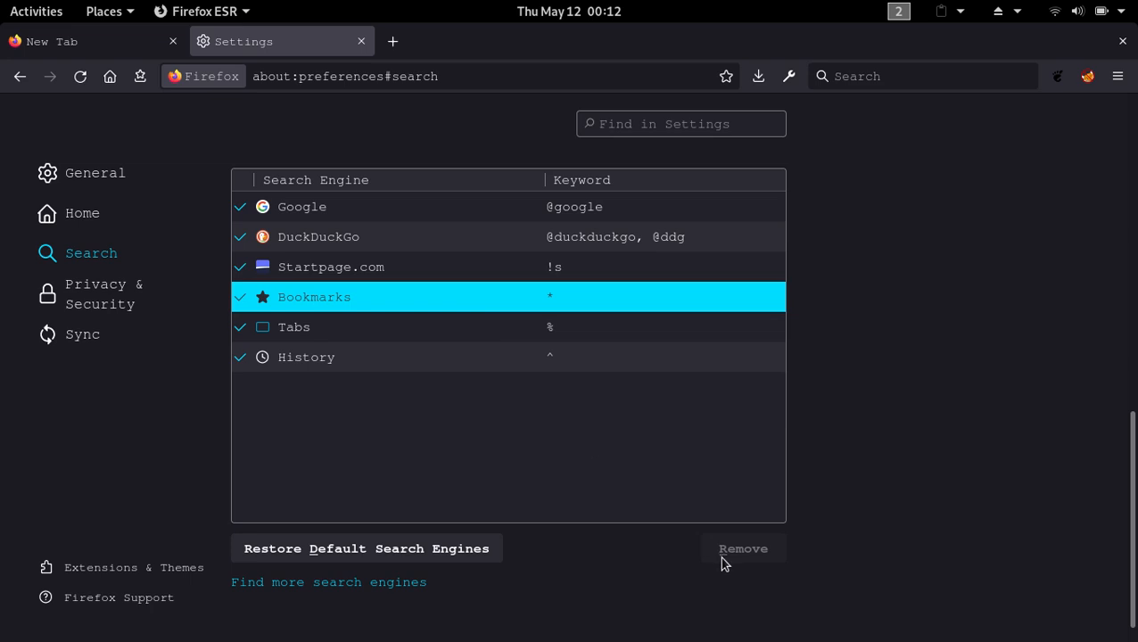
pyautogui.click(470, 328)
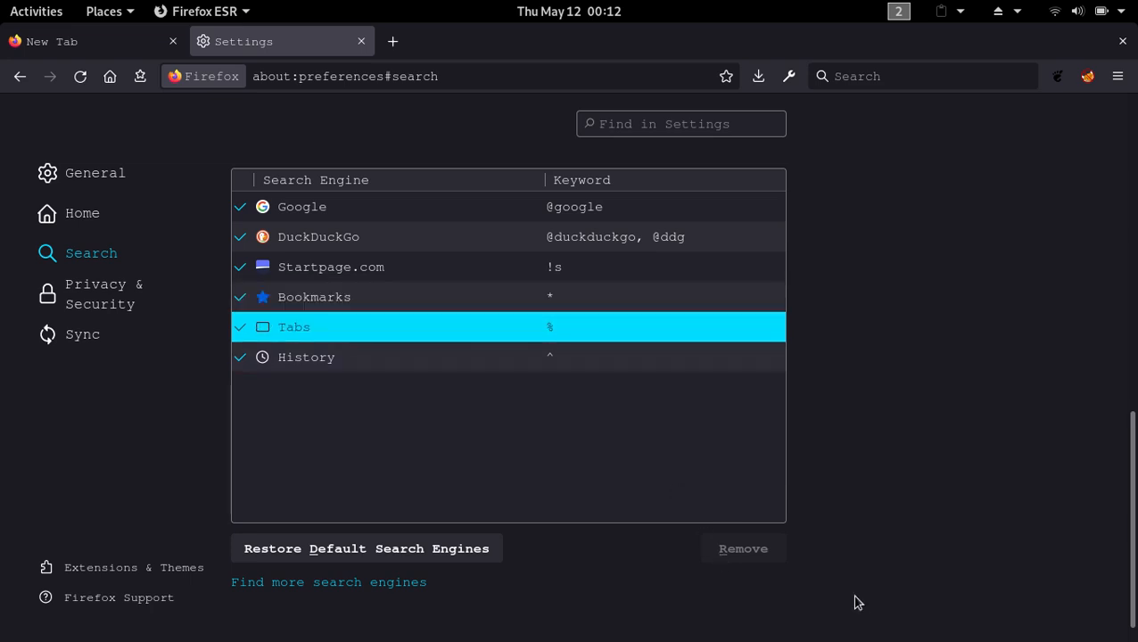
pyautogui.click(474, 357)
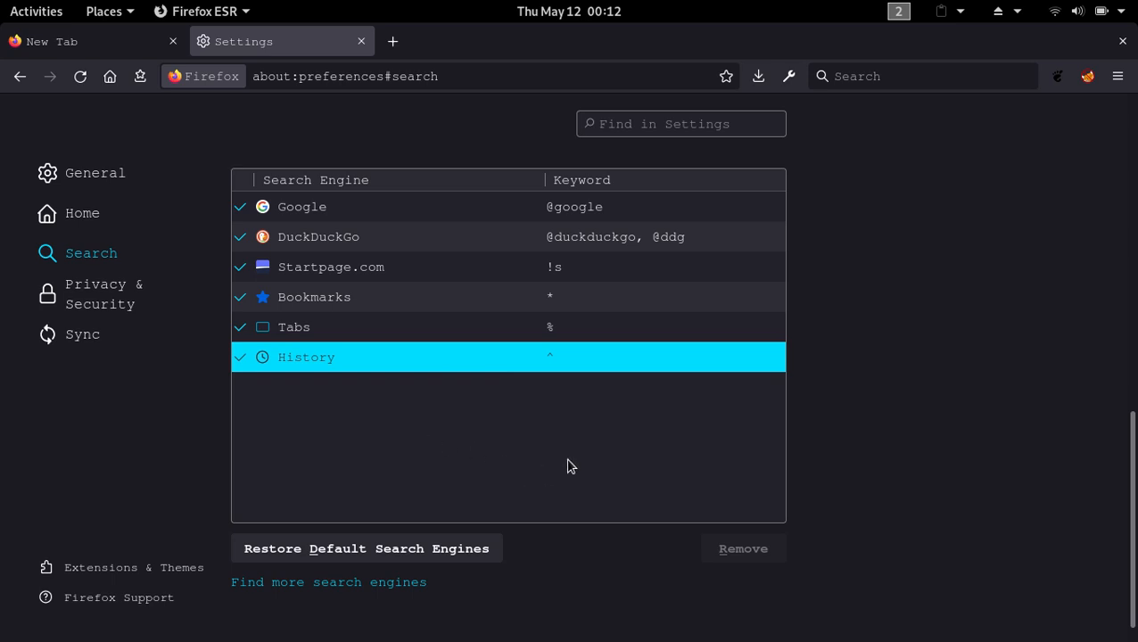
# - Open the Privacy & Security settings and examine the Enhanced Tracking Protection levels, including the Custom options for cookies, tracking content, cryptominers and fingerprinters
pyautogui.scroll(5, 574, 459)
pyautogui.scroll(5, 526, 384)
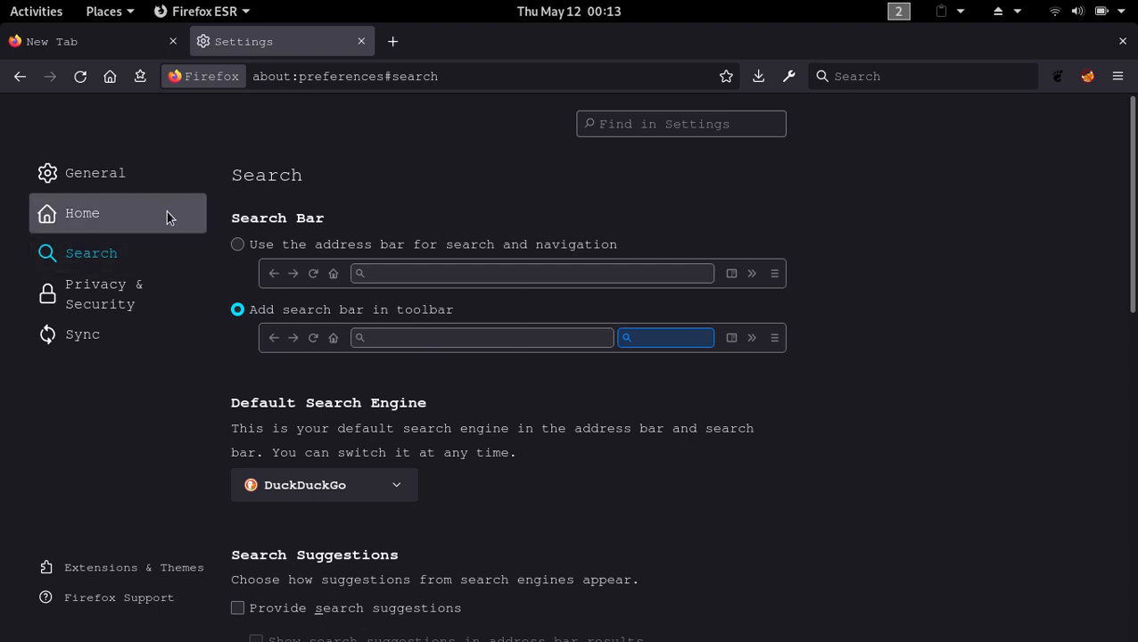
pyautogui.click(121, 297)
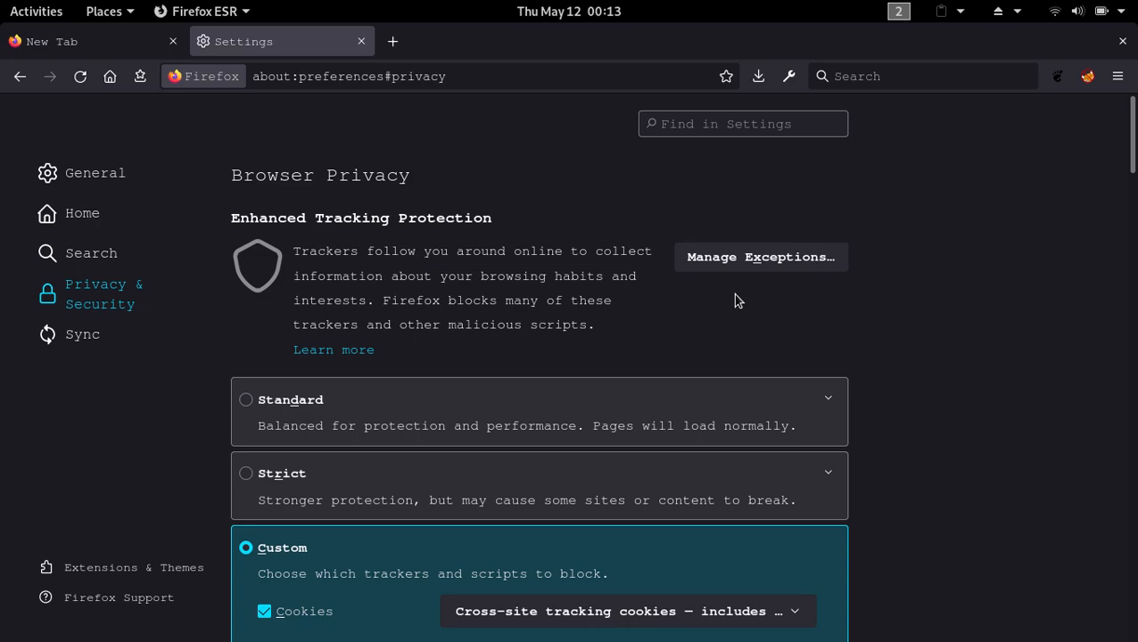
pyautogui.scroll(-5, 735, 300)
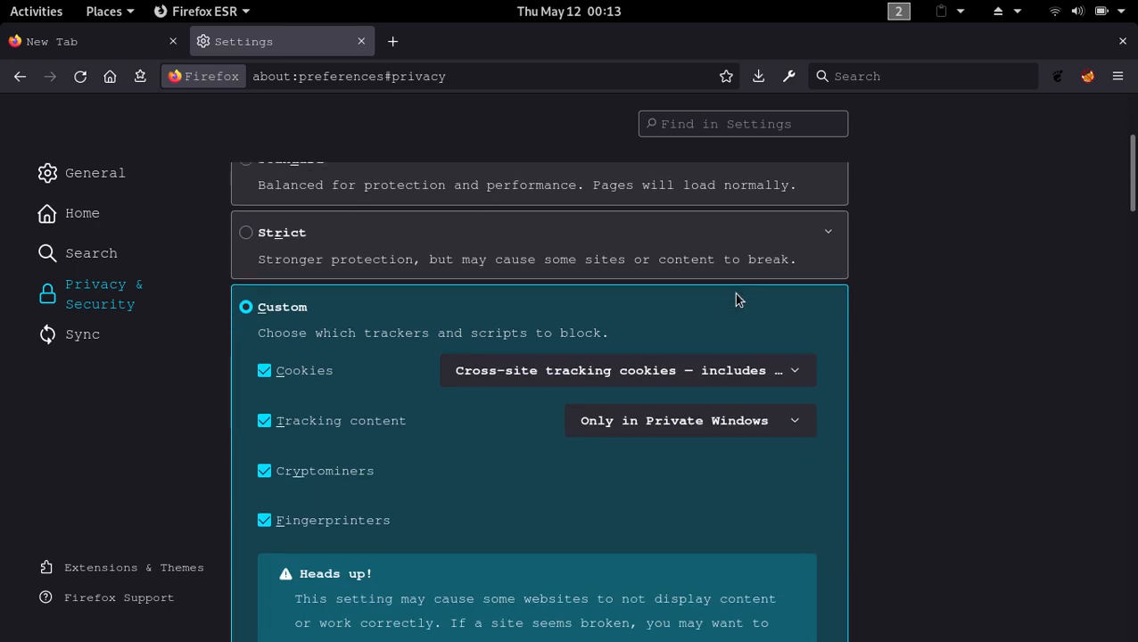
pyautogui.scroll(5, 735, 300)
pyautogui.scroll(-2, 517, 549)
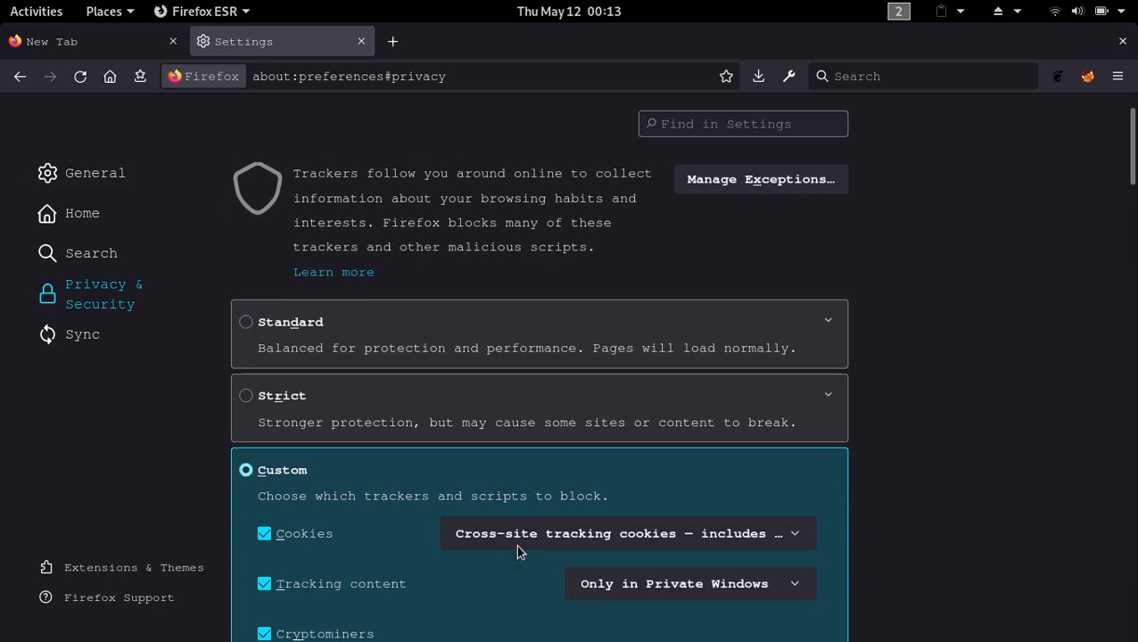
pyautogui.scroll(-3, 517, 546)
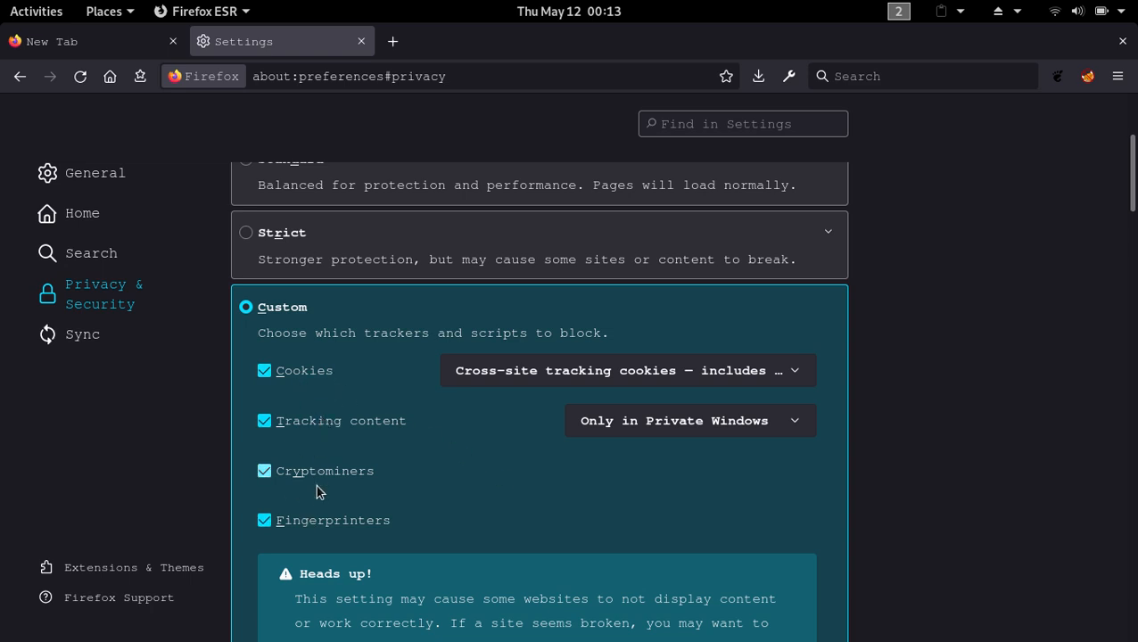
pyautogui.scroll(-3, 524, 393)
pyautogui.scroll(2, 525, 400)
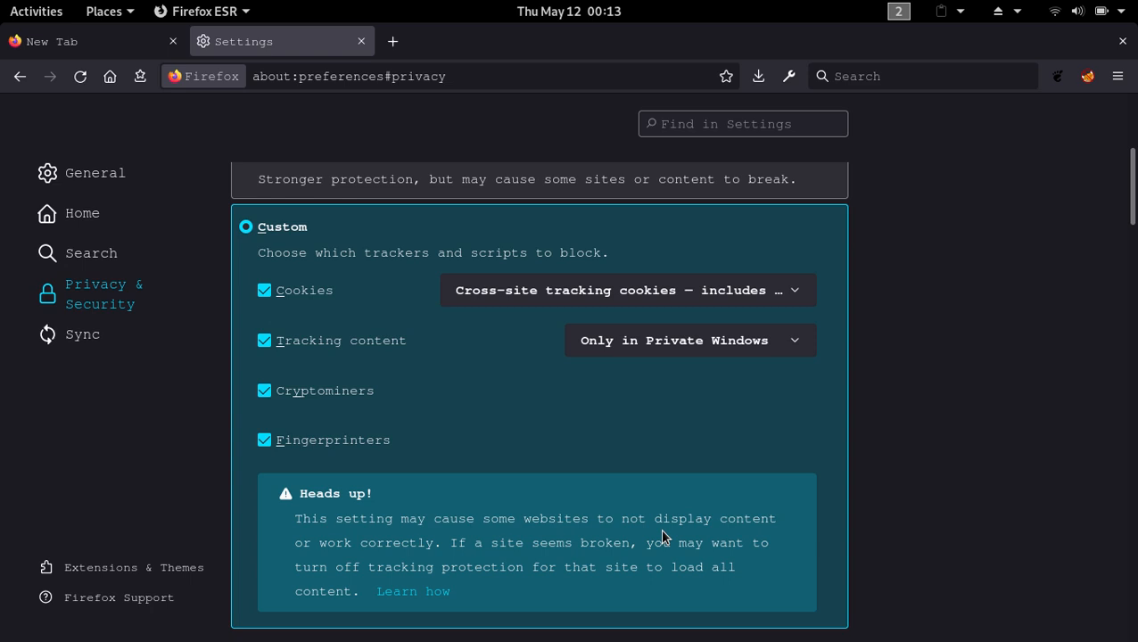
pyautogui.scroll(2, 662, 533)
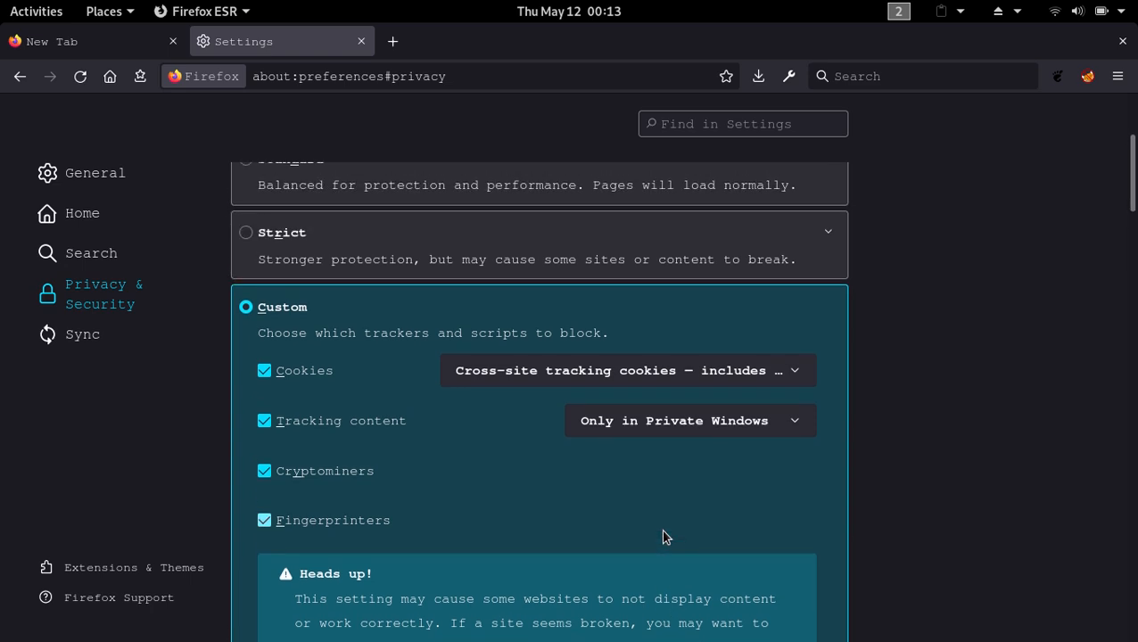
pyautogui.scroll(5, 663, 536)
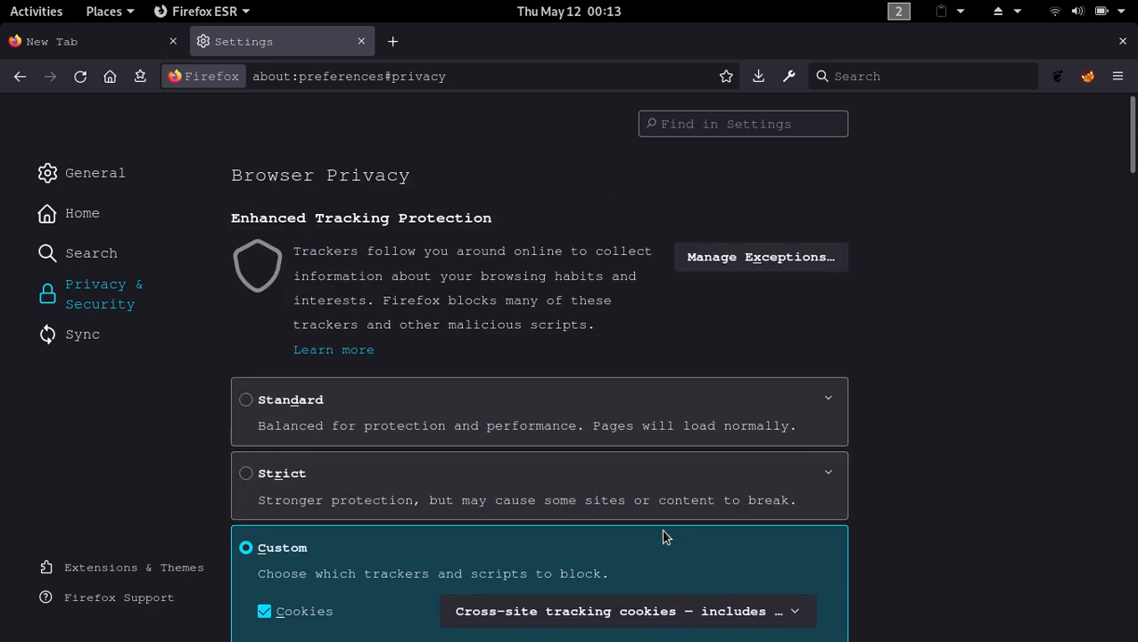
pyautogui.scroll(-3, 663, 536)
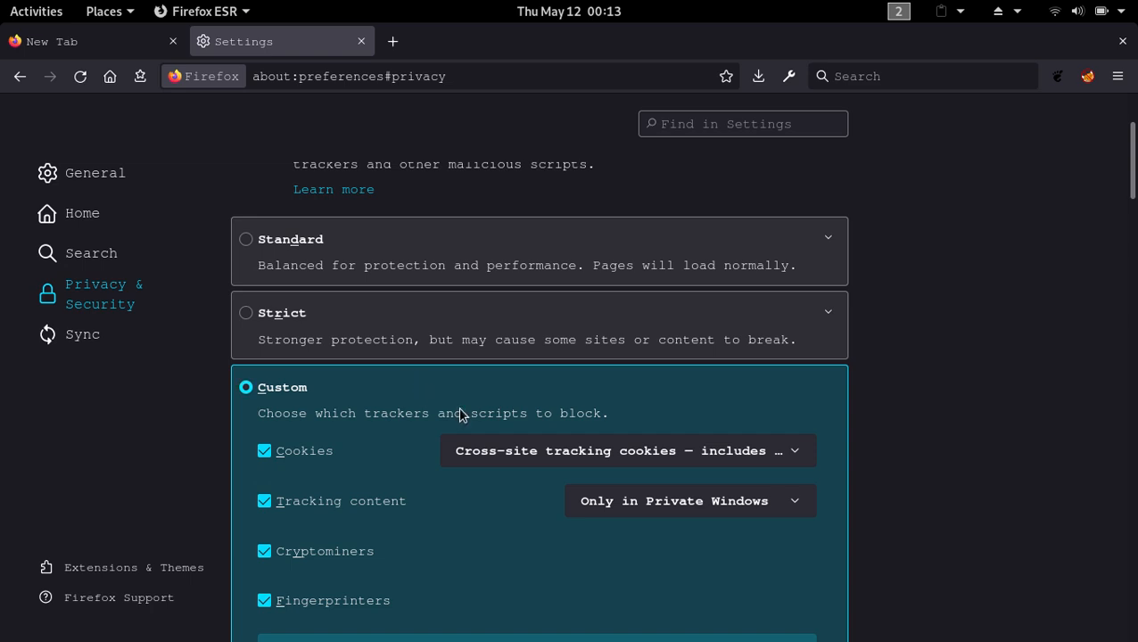
pyautogui.scroll(-3, 470, 403)
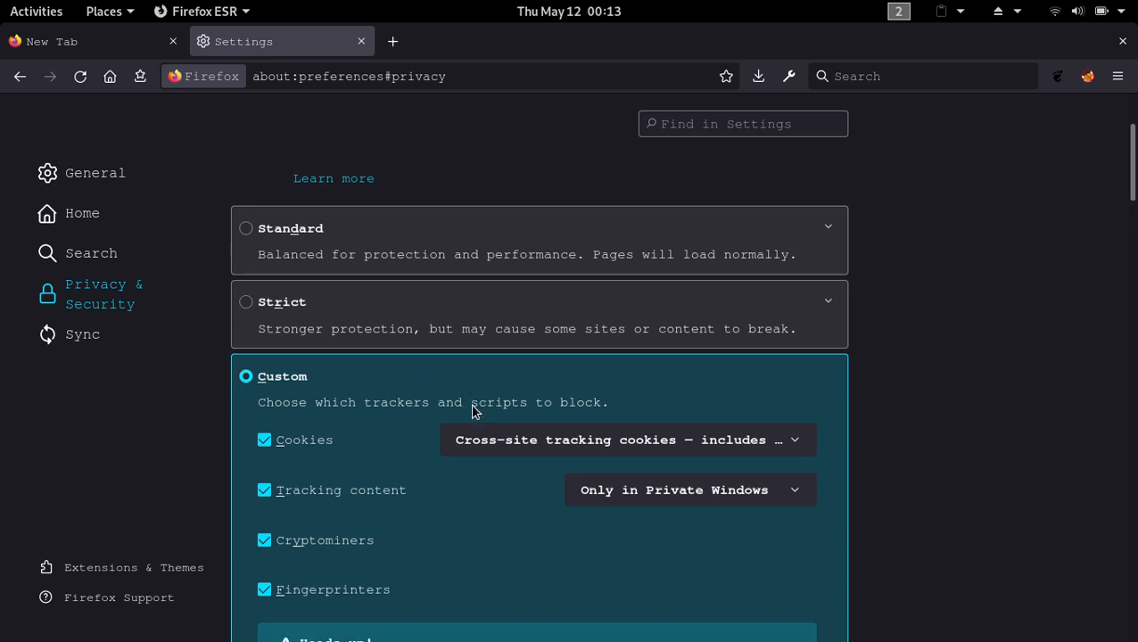
pyautogui.scroll(-1, 472, 412)
pyautogui.scroll(3, 473, 412)
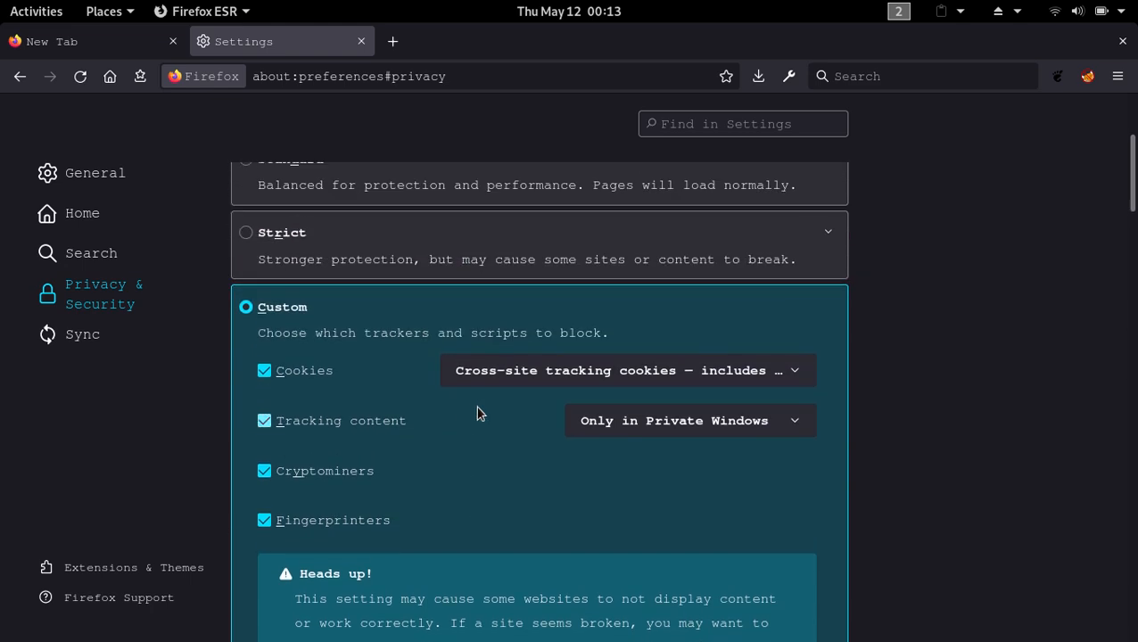
# - Review the Do Not Track, Cookies and Site Data, Logins and Passwords, and Forms and Autofill settings
pyautogui.scroll(-6, 484, 422)
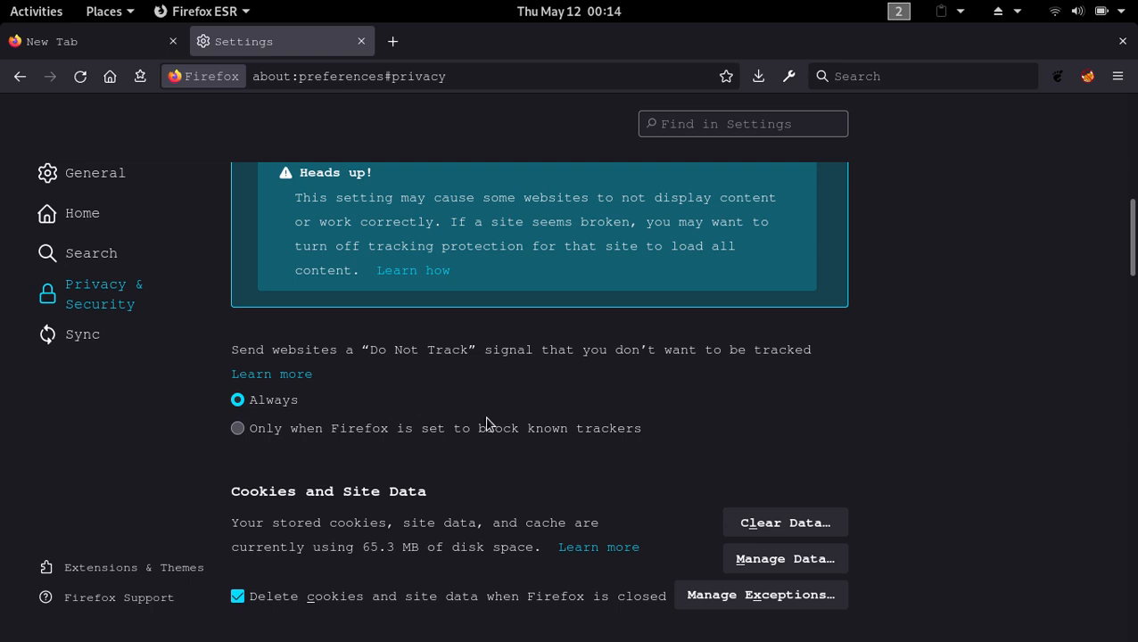
pyautogui.scroll(-5, 488, 421)
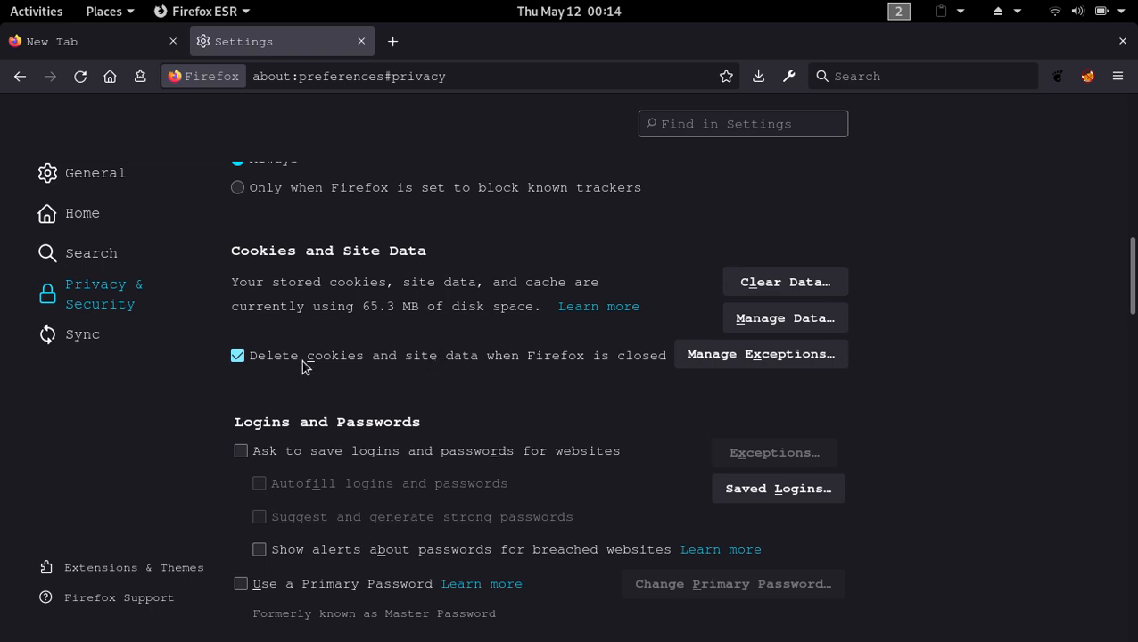
pyautogui.scroll(-2, 617, 373)
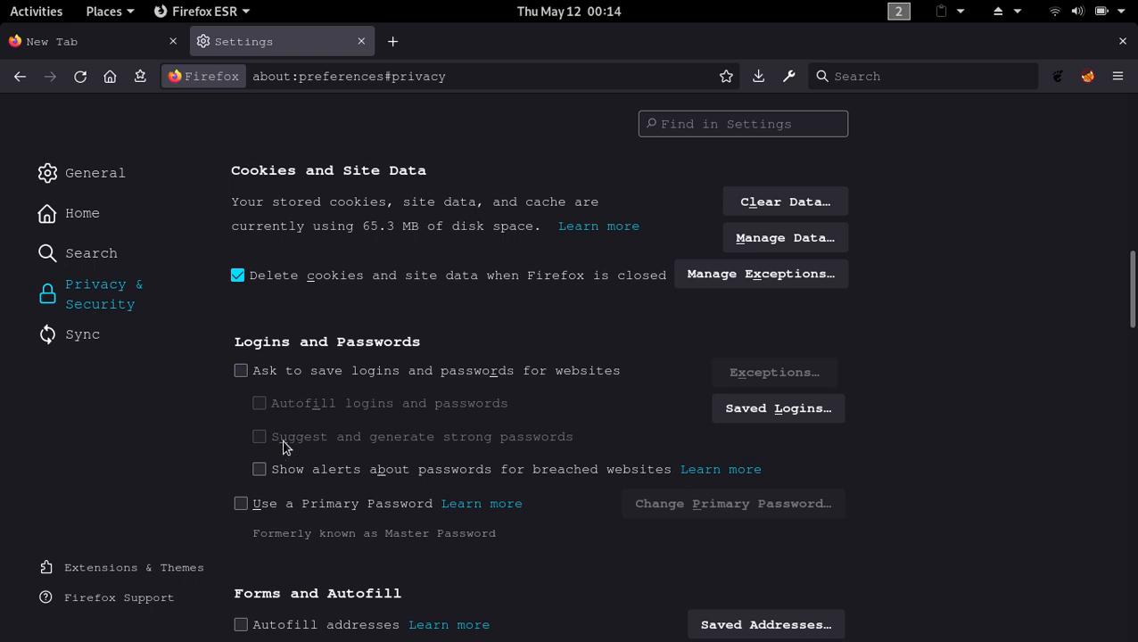
pyautogui.scroll(-5, 278, 441)
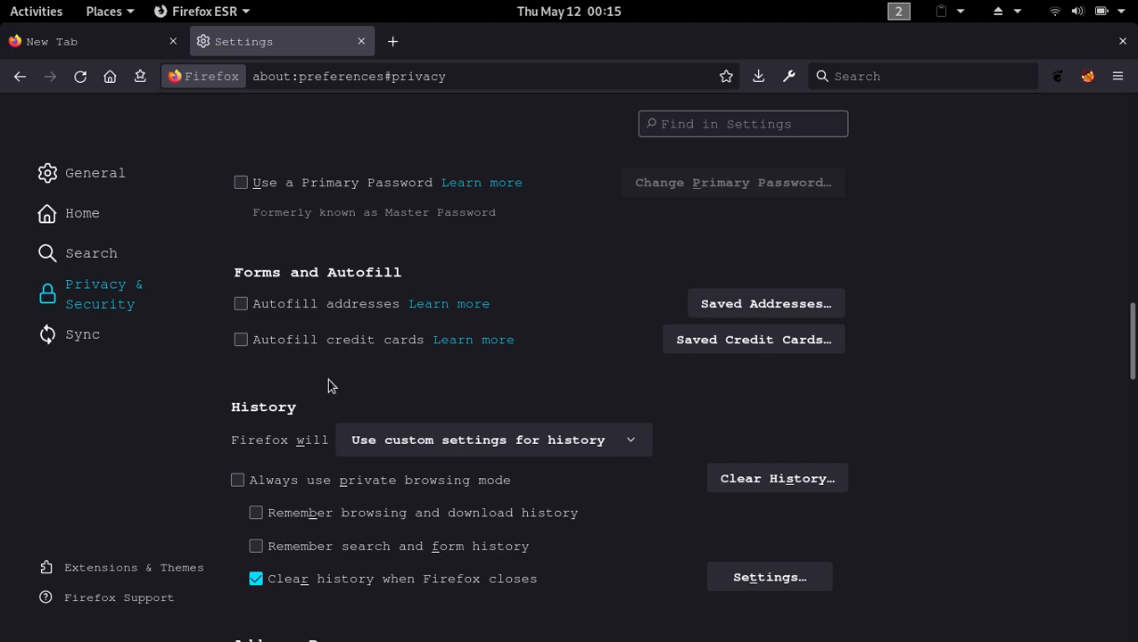
# - Check the available history modes, keeping custom settings for history, and review the address bar suggestion options
pyautogui.scroll(-4, 328, 385)
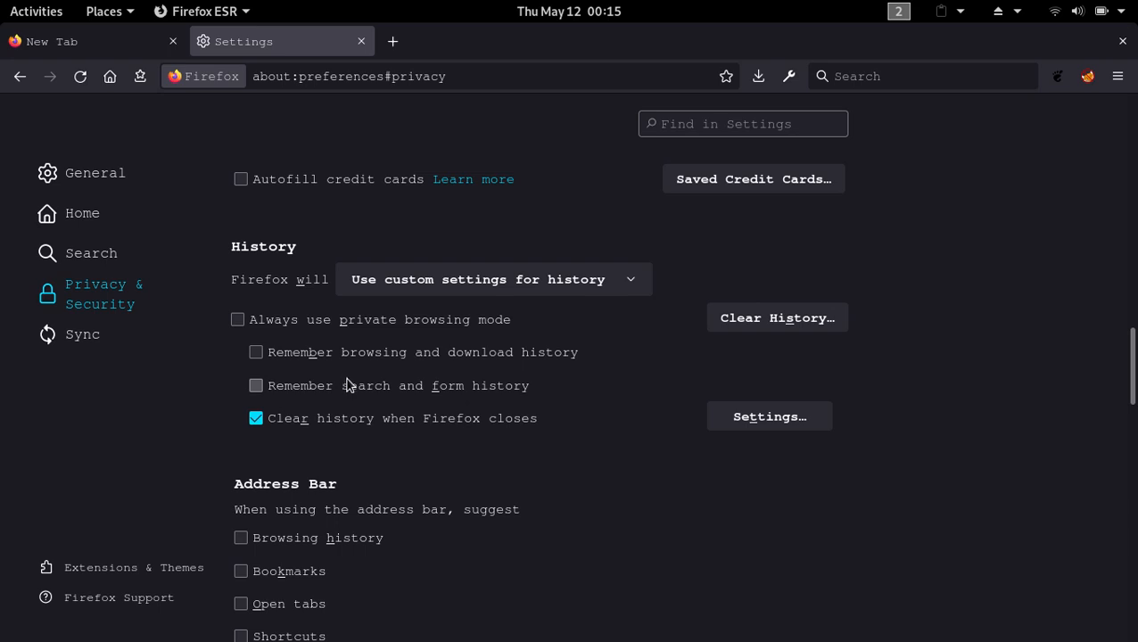
pyautogui.scroll(6, 357, 389)
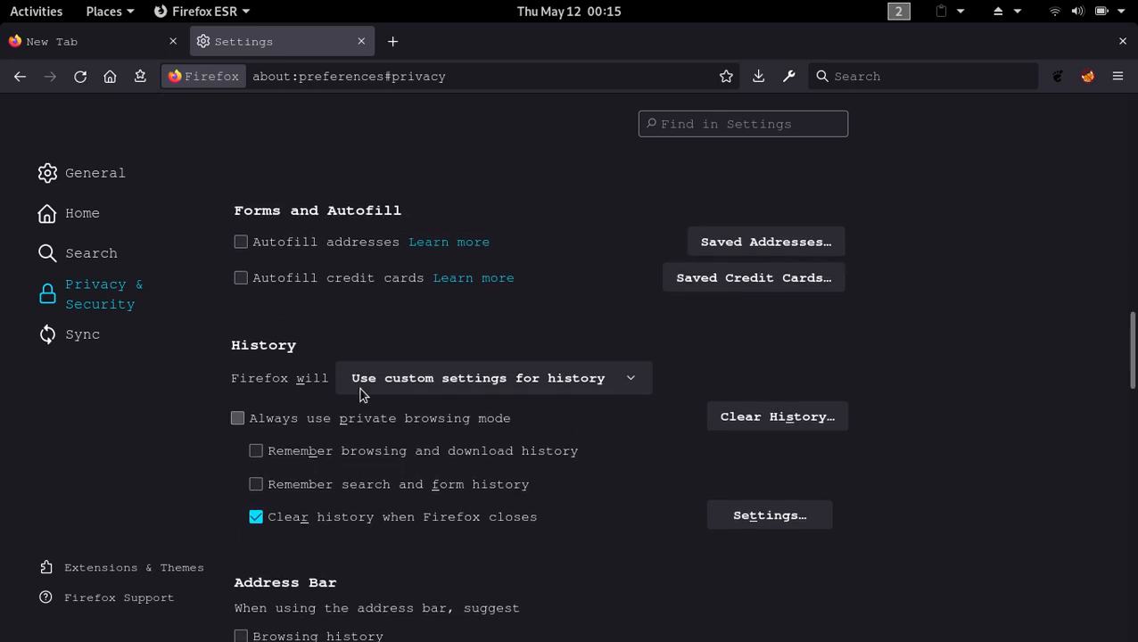
pyautogui.scroll(-6, 360, 389)
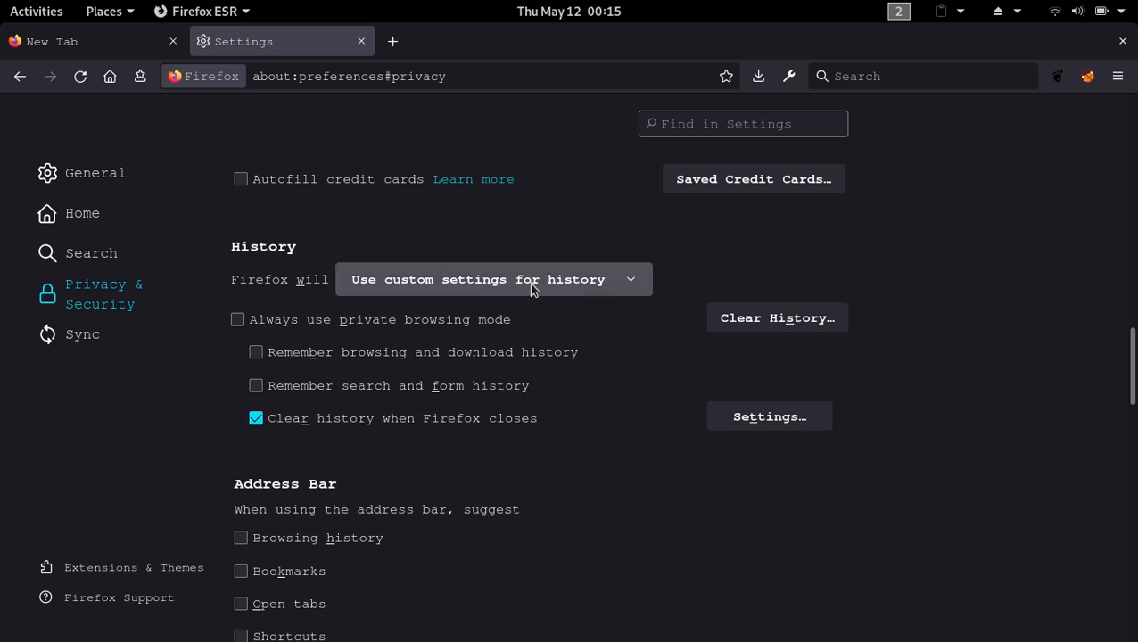
pyautogui.click(622, 280)
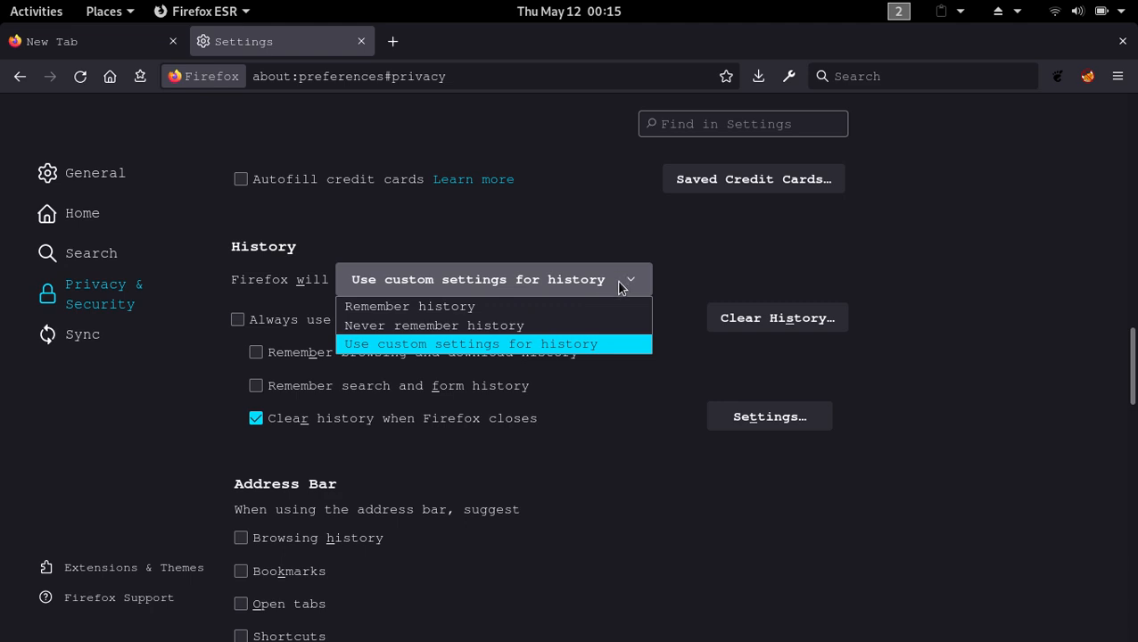
pyautogui.click(521, 346)
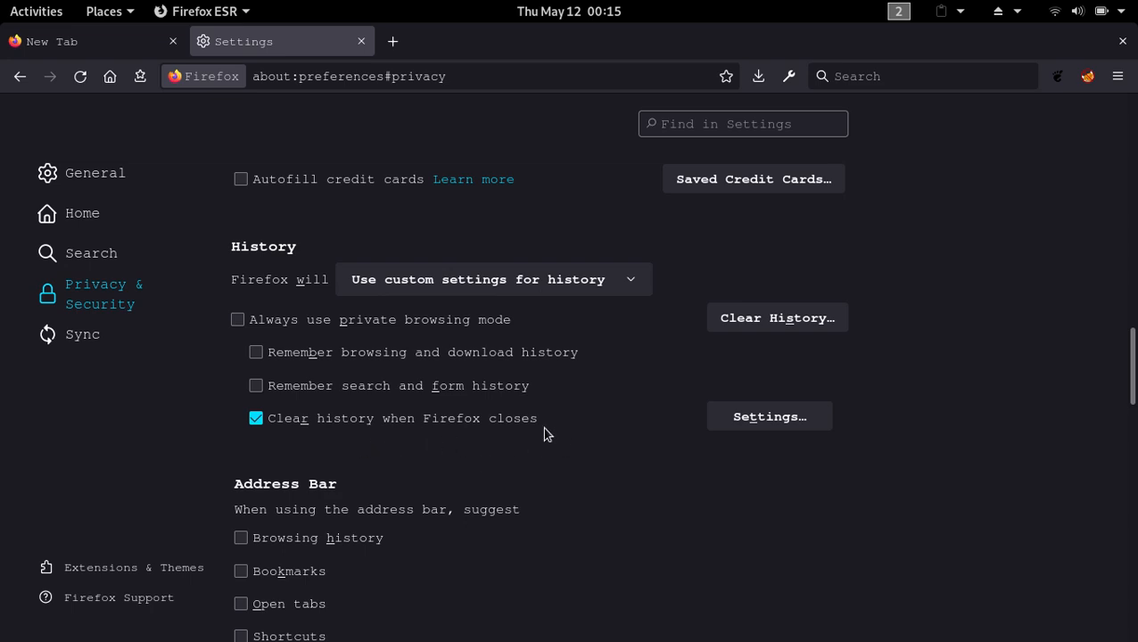
pyautogui.scroll(-2, 518, 412)
pyautogui.scroll(-3, 521, 393)
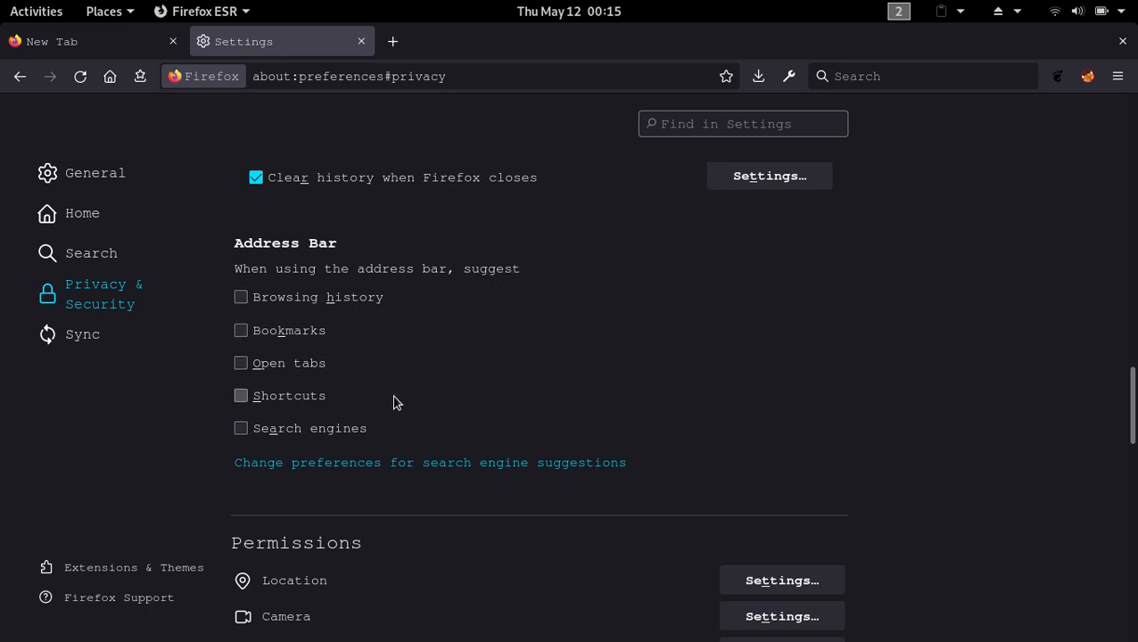
# - Inspect the location permission settings under Permissions and close them without saving changes
pyautogui.scroll(-6, 458, 392)
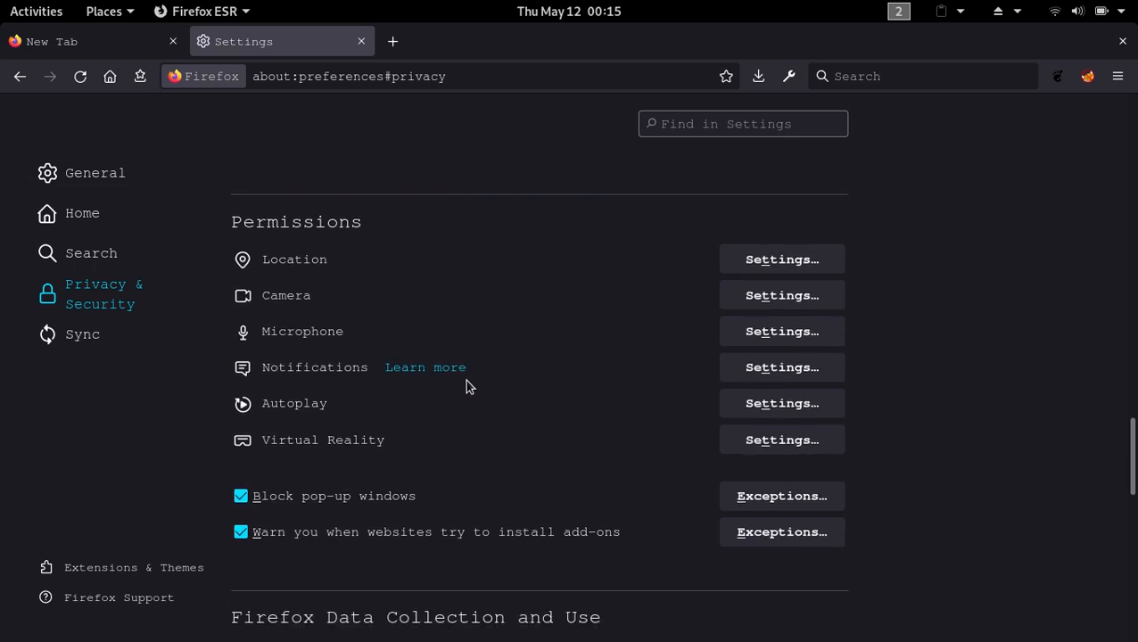
pyautogui.click(768, 259)
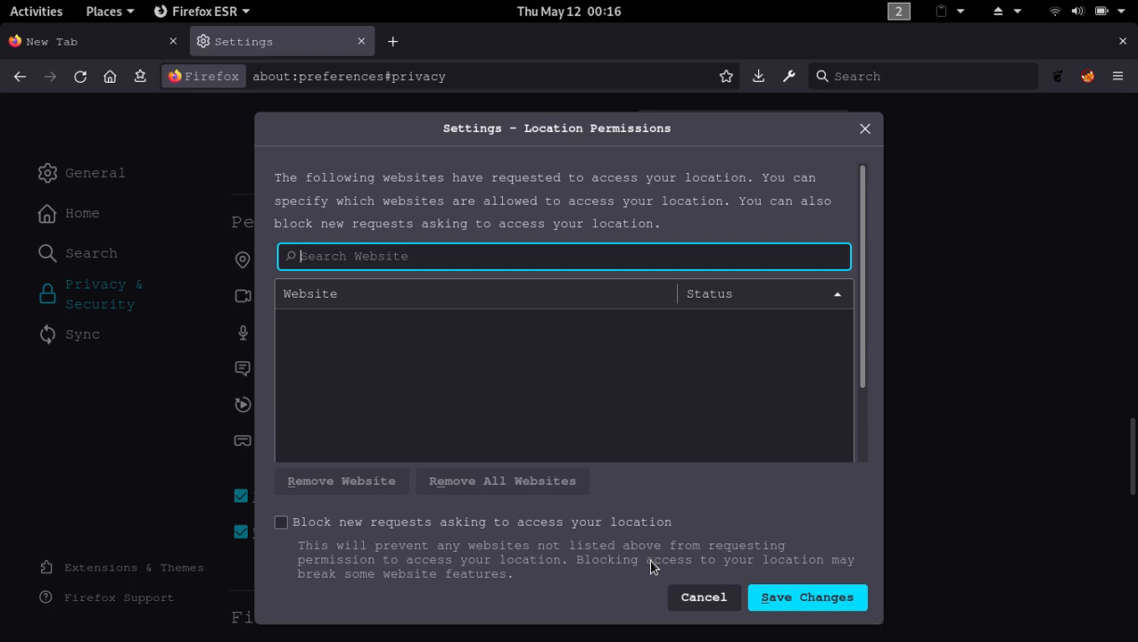
pyautogui.click(678, 599)
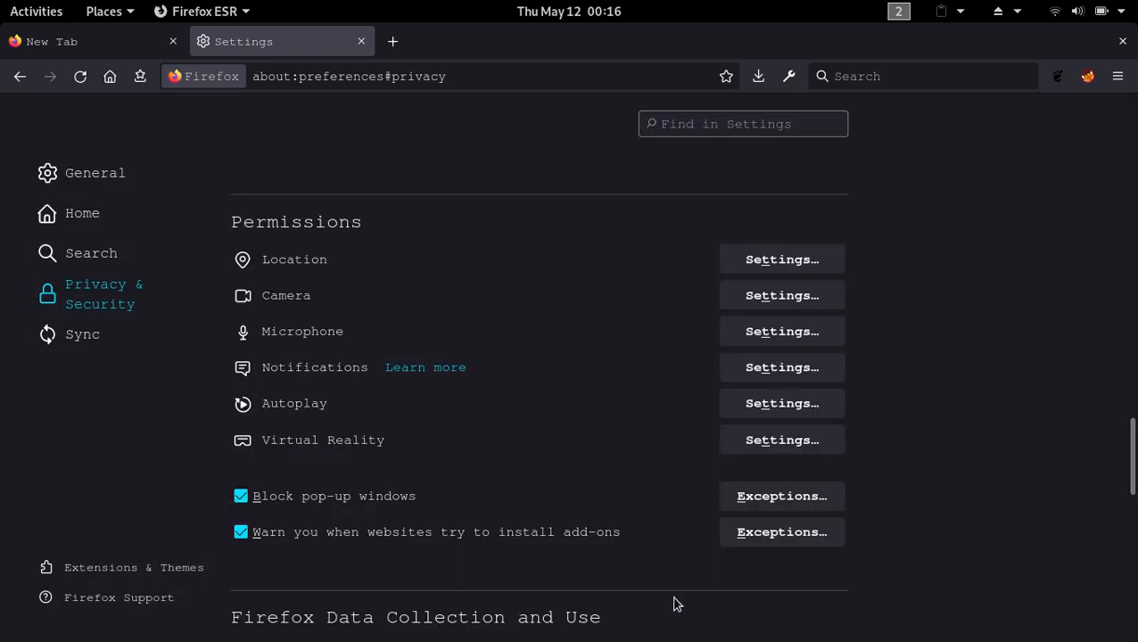
# - Block new requests asking to access the camera and save the camera permission changes
pyautogui.click(747, 297)
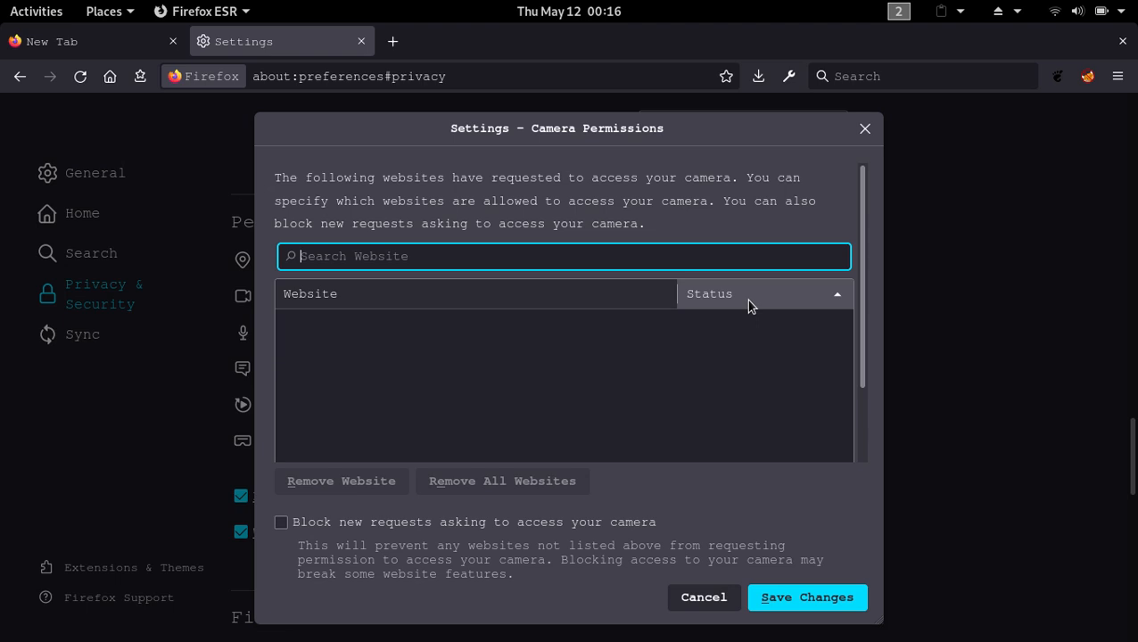
pyautogui.click(282, 523)
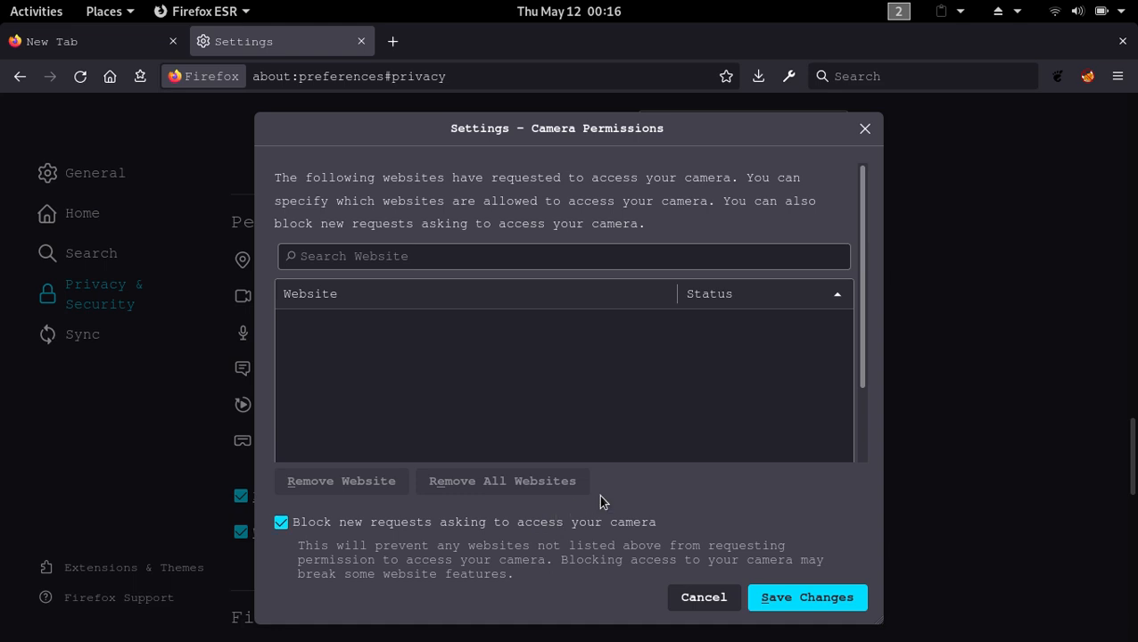
pyautogui.click(832, 598)
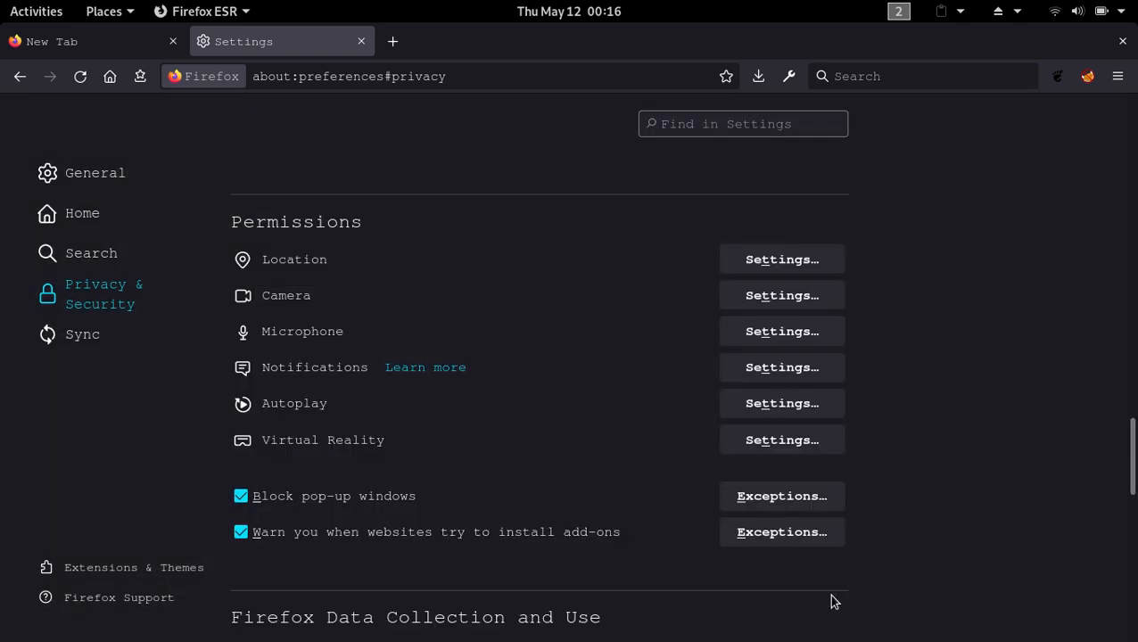
# - Block new requests asking to access the microphone and save the microphone permission changes
pyautogui.click(754, 334)
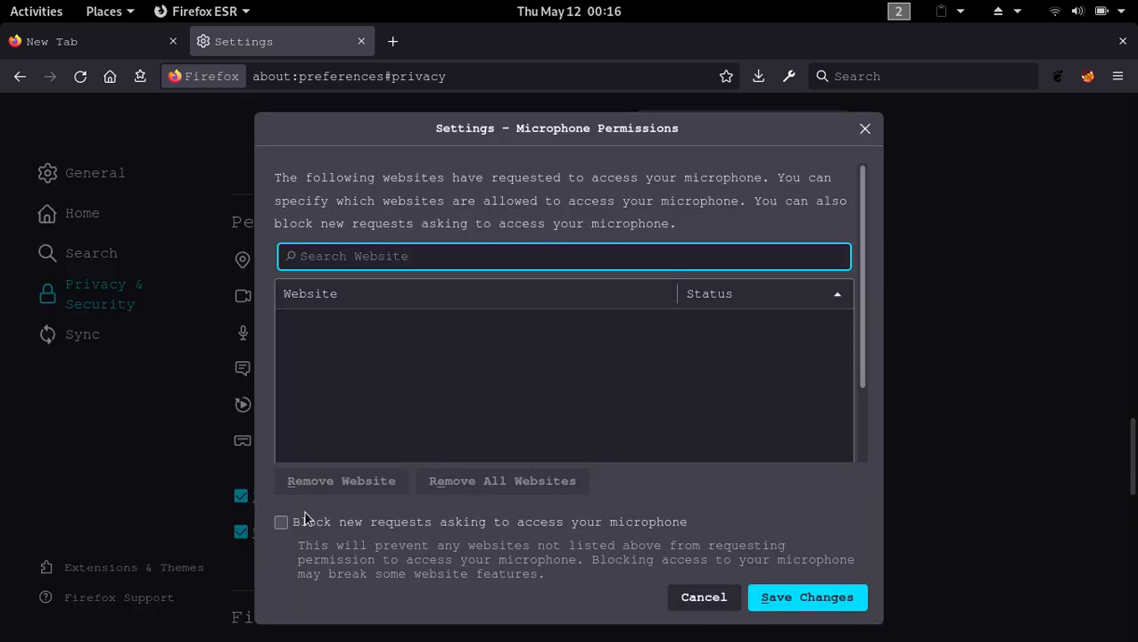
pyautogui.click(281, 523)
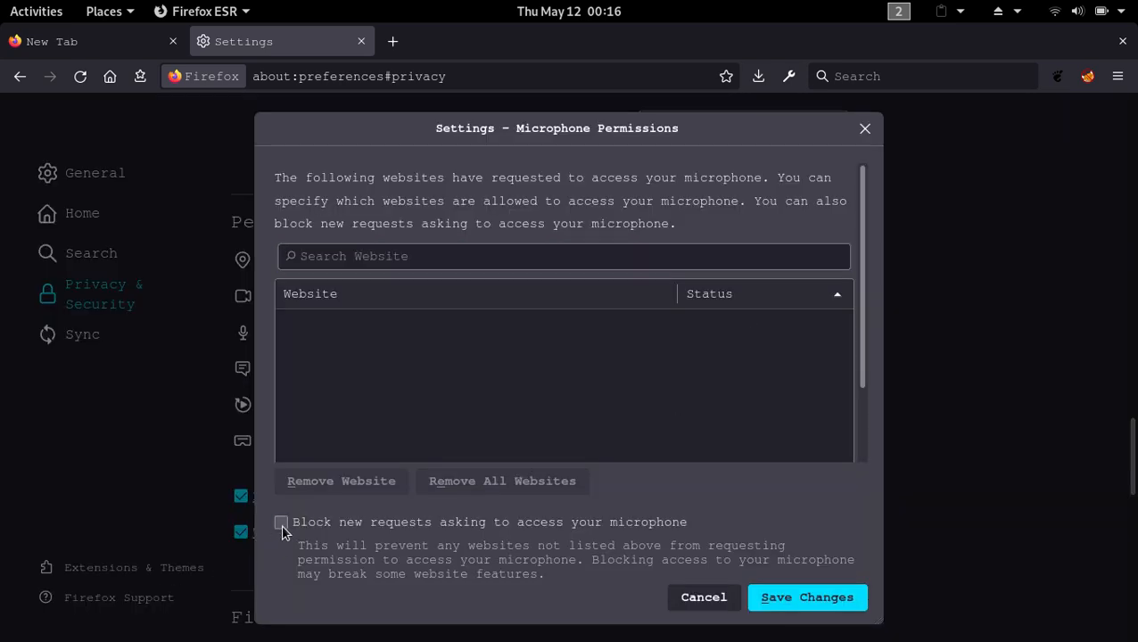
pyautogui.click(807, 598)
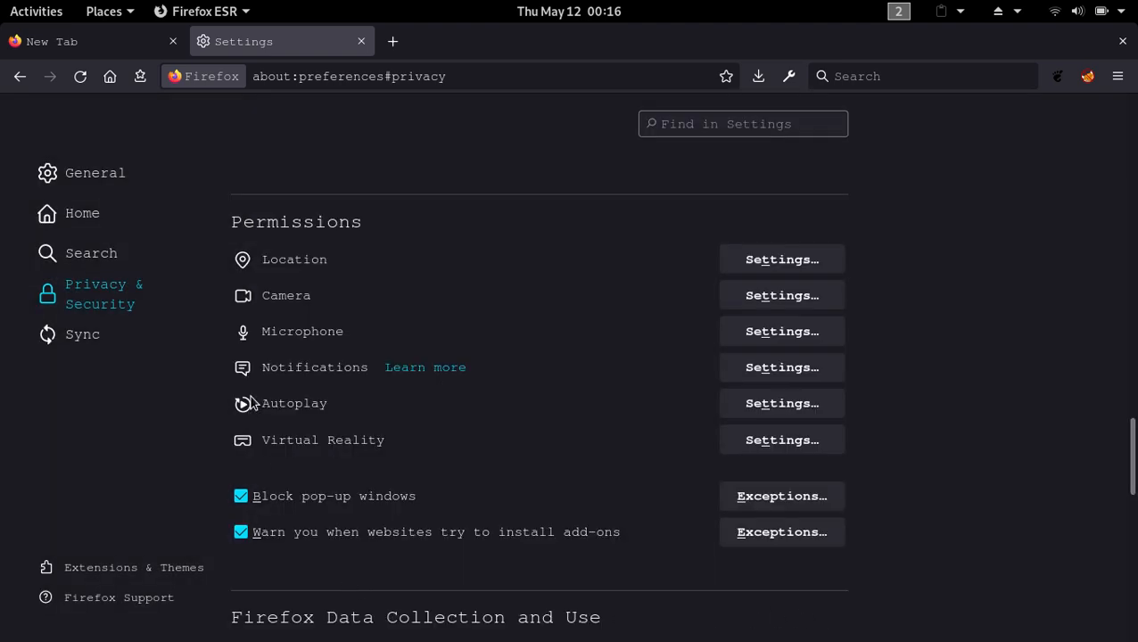
# - Inspect the notification permission settings and close them without saving changes
pyautogui.click(783, 368)
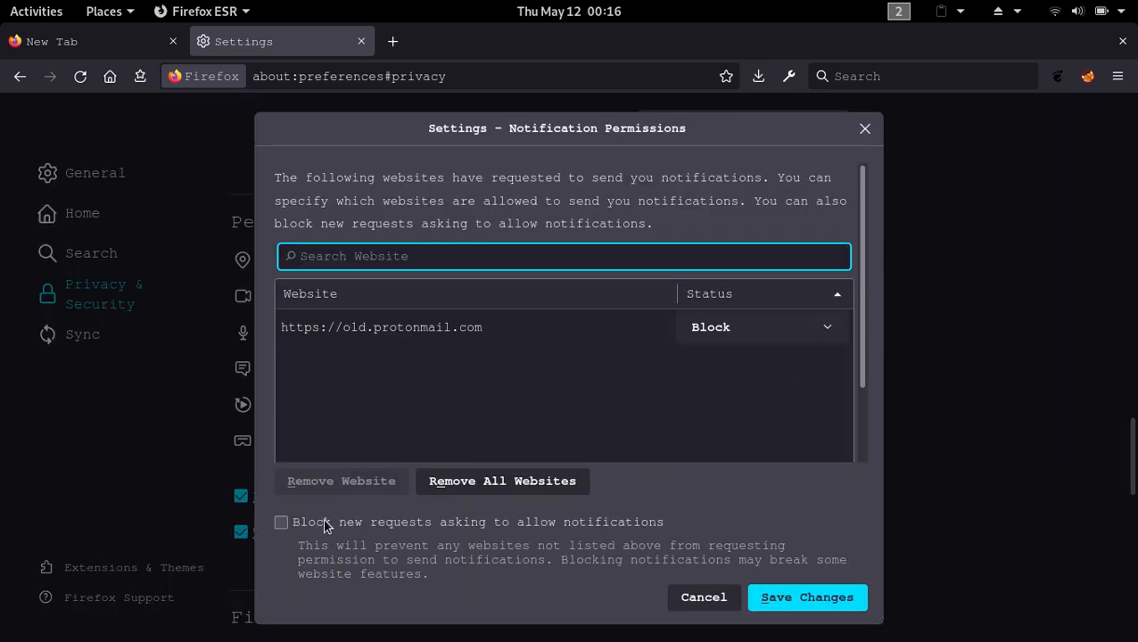
pyautogui.click(704, 597)
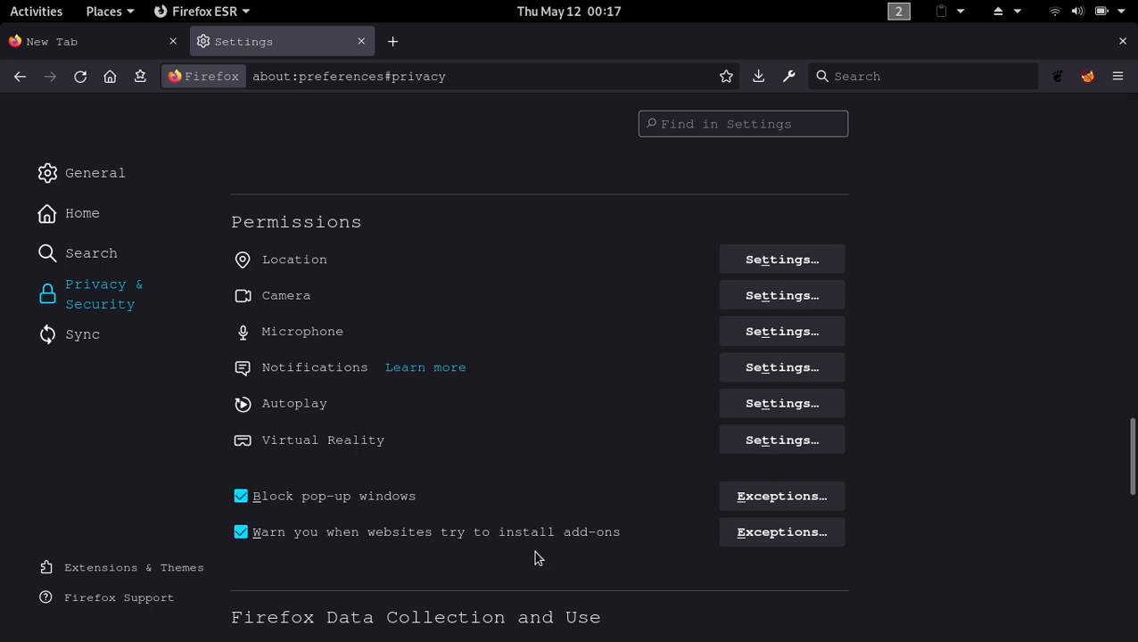
# - Review the Firefox Data Collection and Use, Security, Certificates and HTTPS-Only Mode settings
pyautogui.scroll(-3, 490, 482)
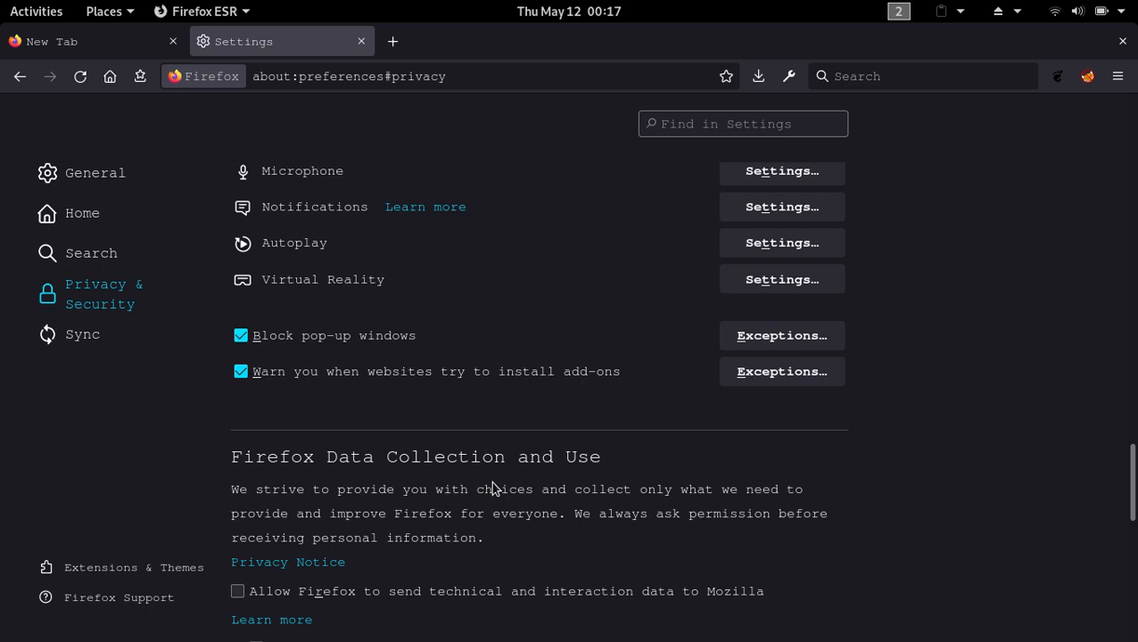
pyautogui.scroll(-3, 491, 481)
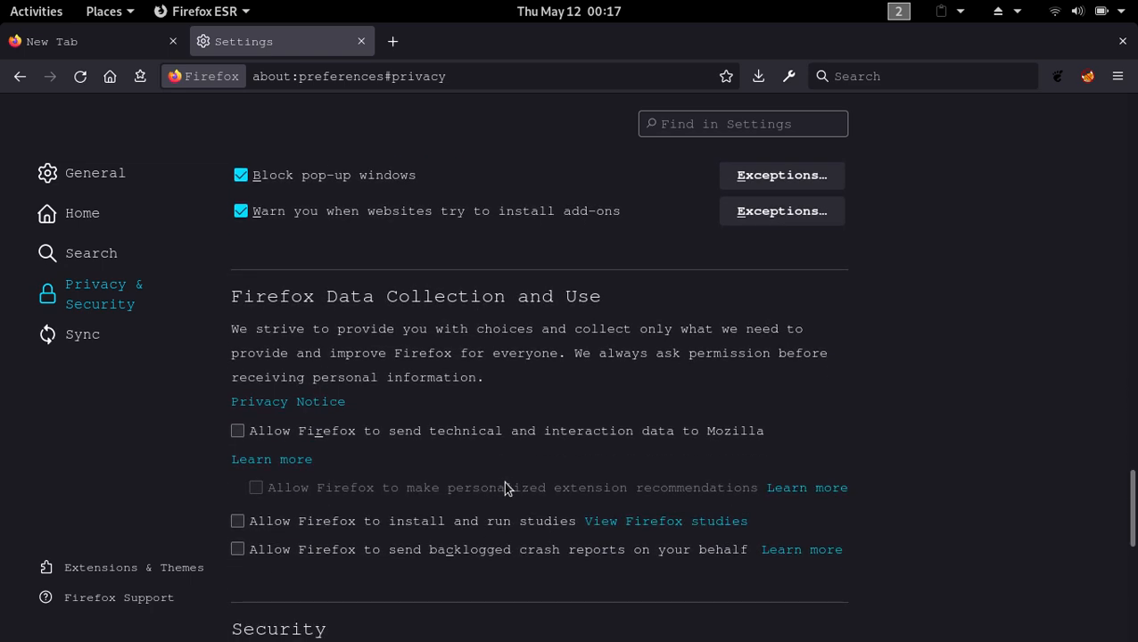
pyautogui.scroll(-3, 481, 459)
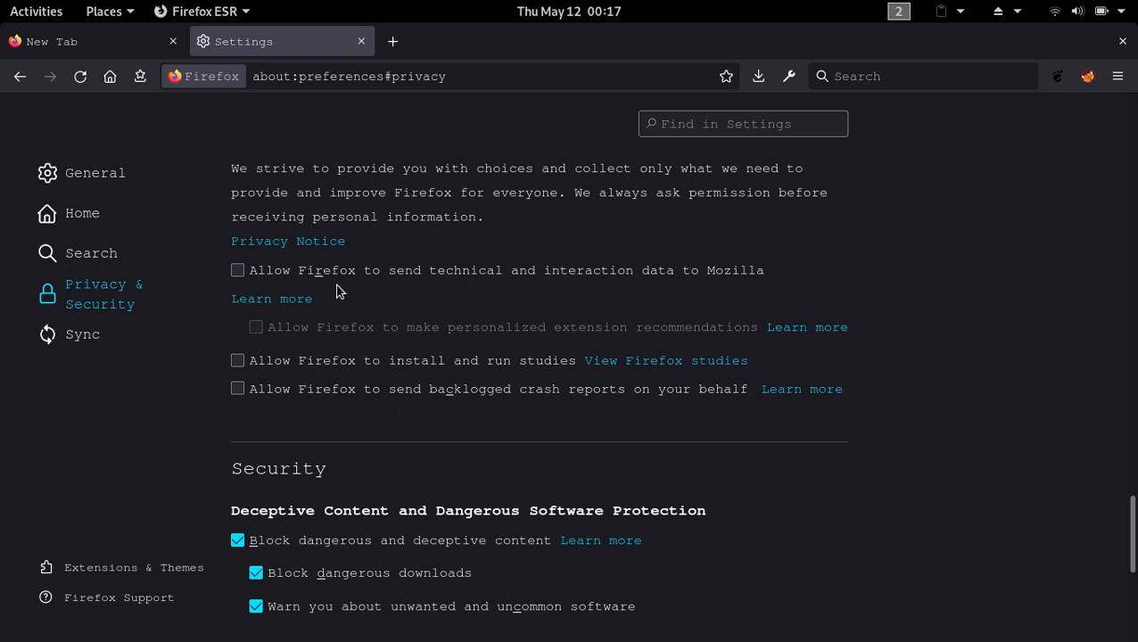
pyautogui.scroll(-4, 664, 322)
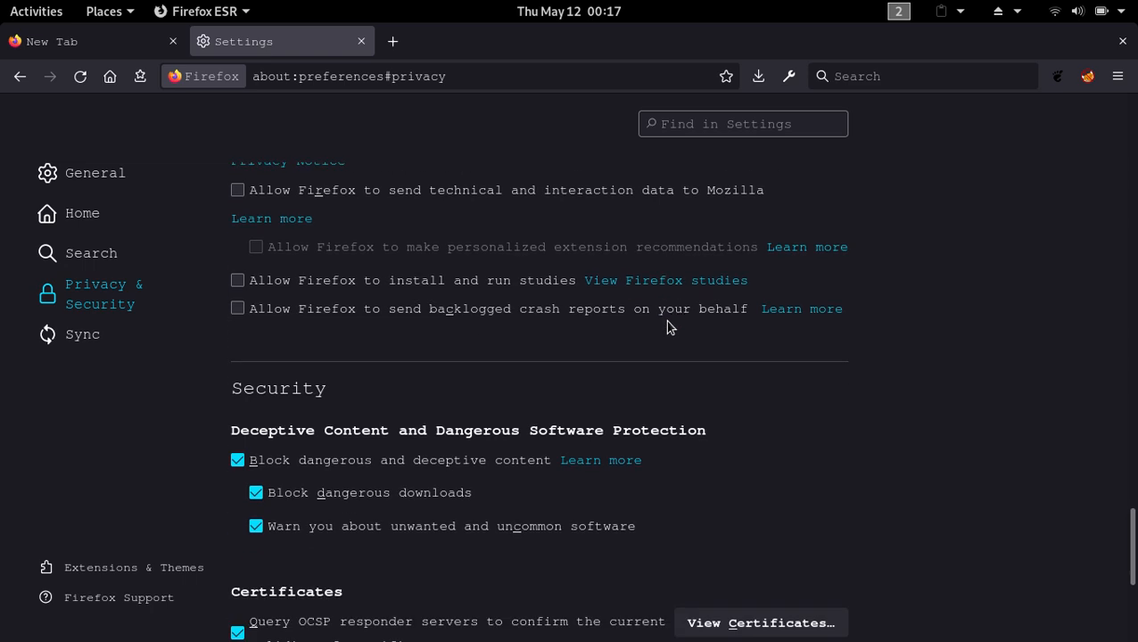
pyautogui.scroll(-1, 667, 321)
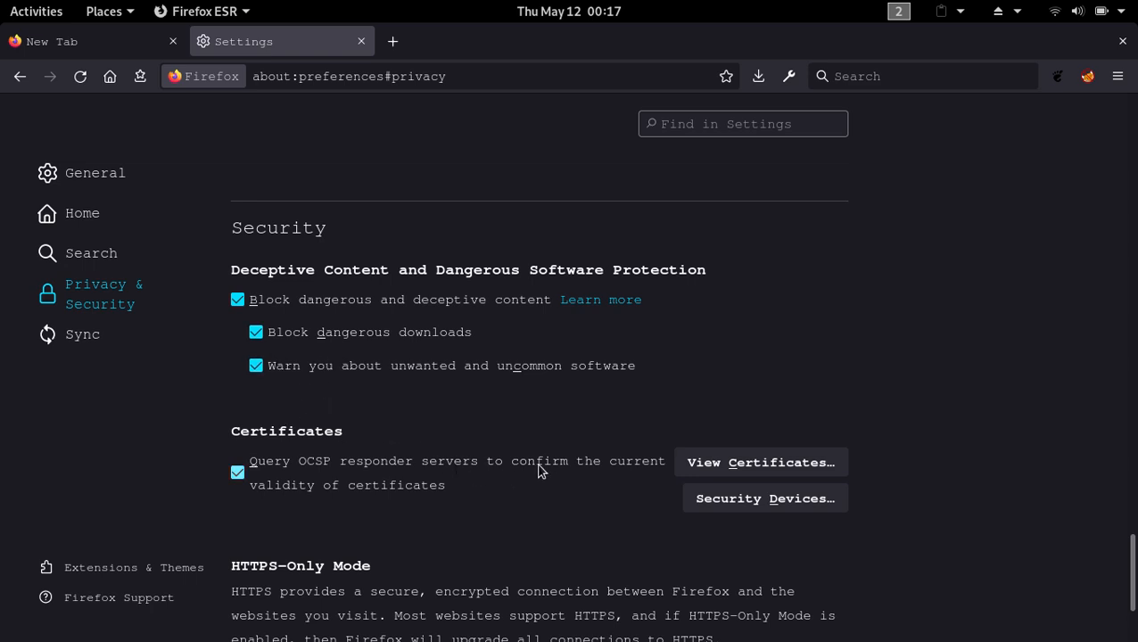
pyautogui.scroll(-3, 553, 465)
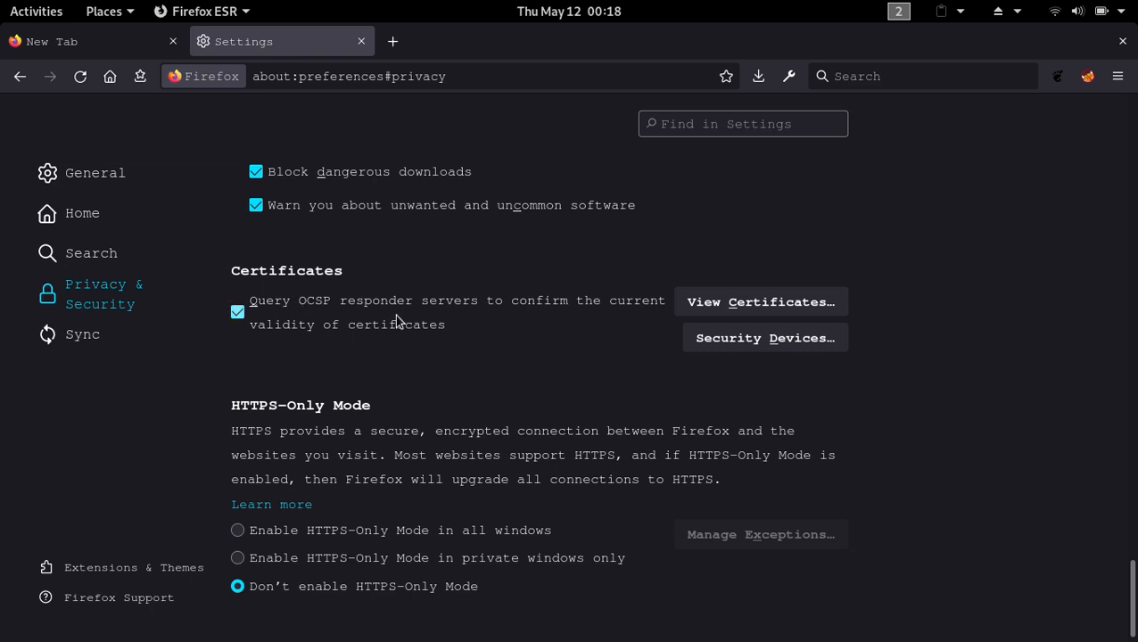
pyautogui.scroll(-1, 509, 337)
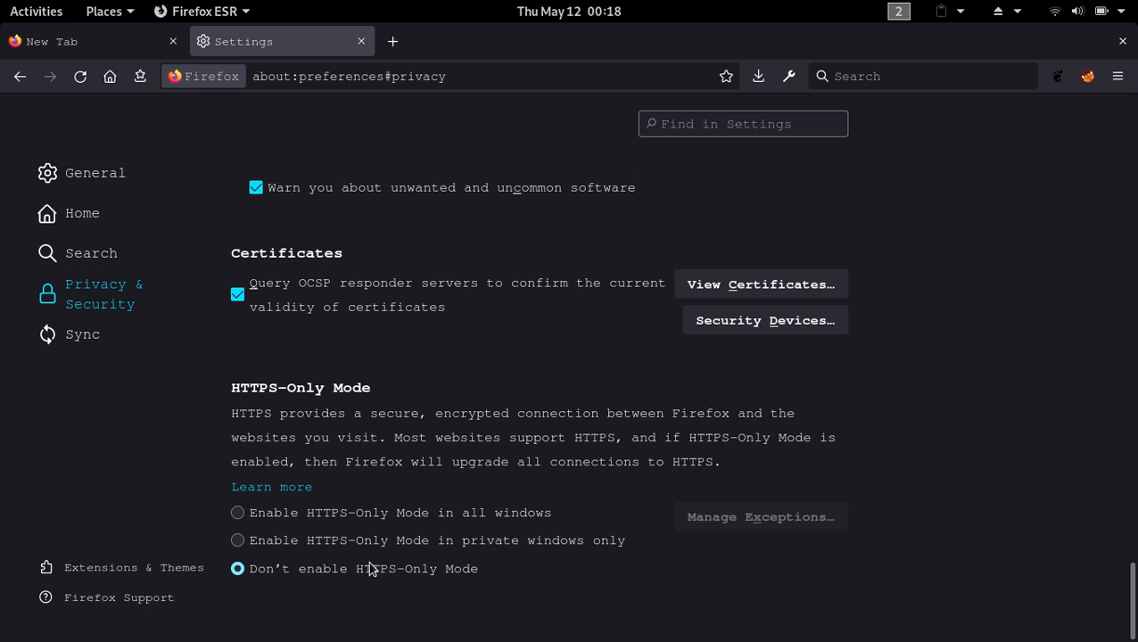
# - Open the Sync settings to check the device synchronization options
pyautogui.scroll(20, 338, 487)
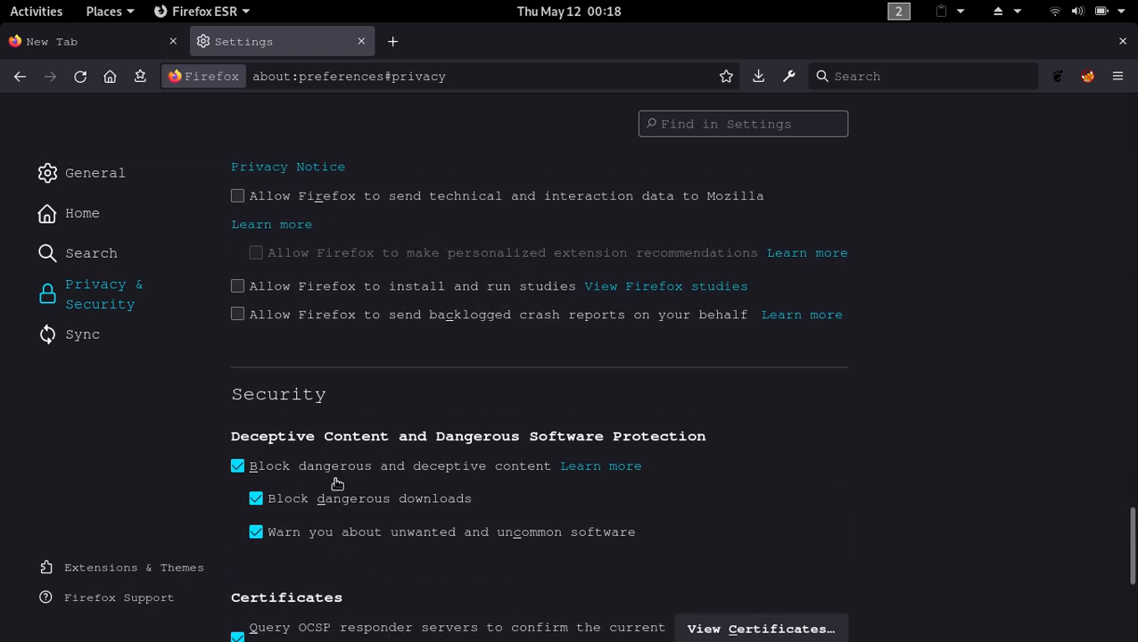
pyautogui.scroll(15, 335, 485)
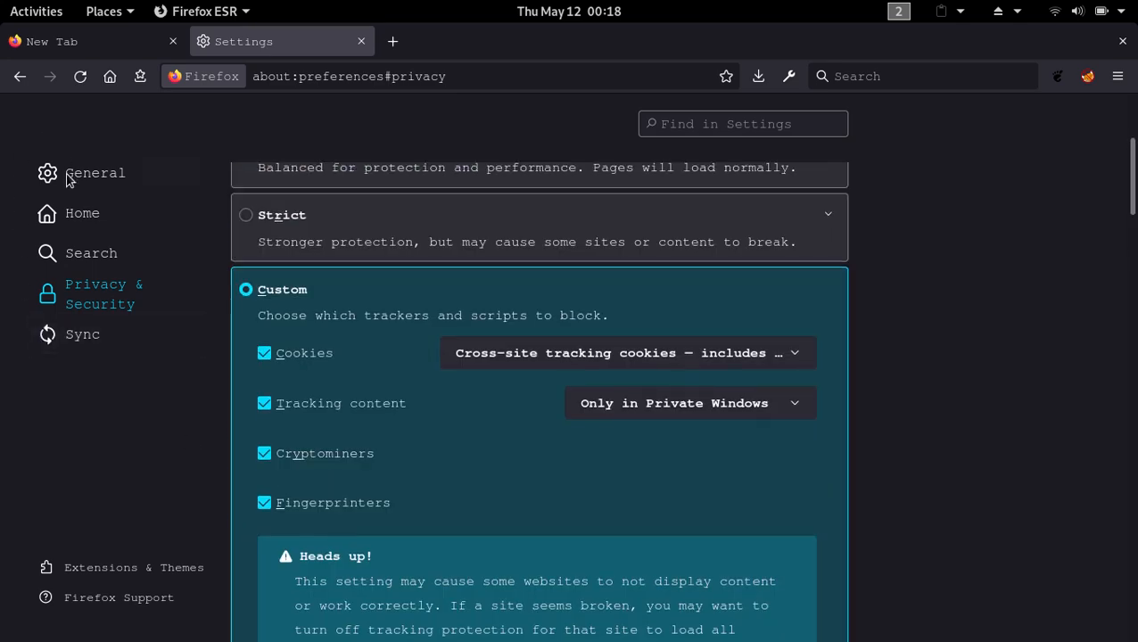
pyautogui.click(103, 346)
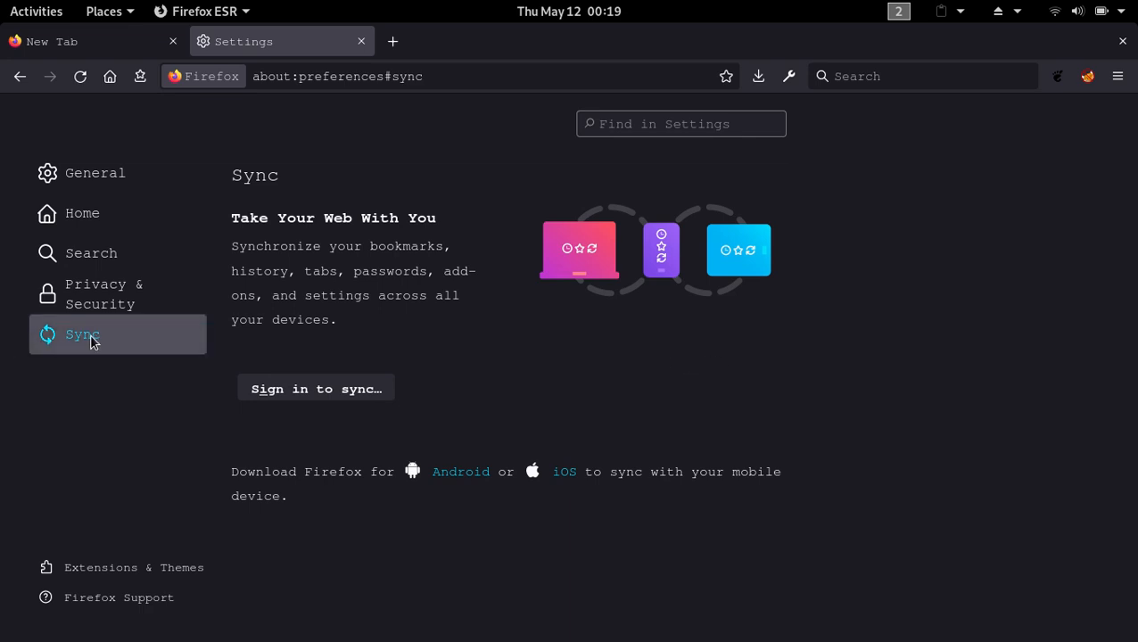
# - Look through the recommended add-ons and installed extensions in the Add-ons Manager, and close its tab
pyautogui.click(96, 568)
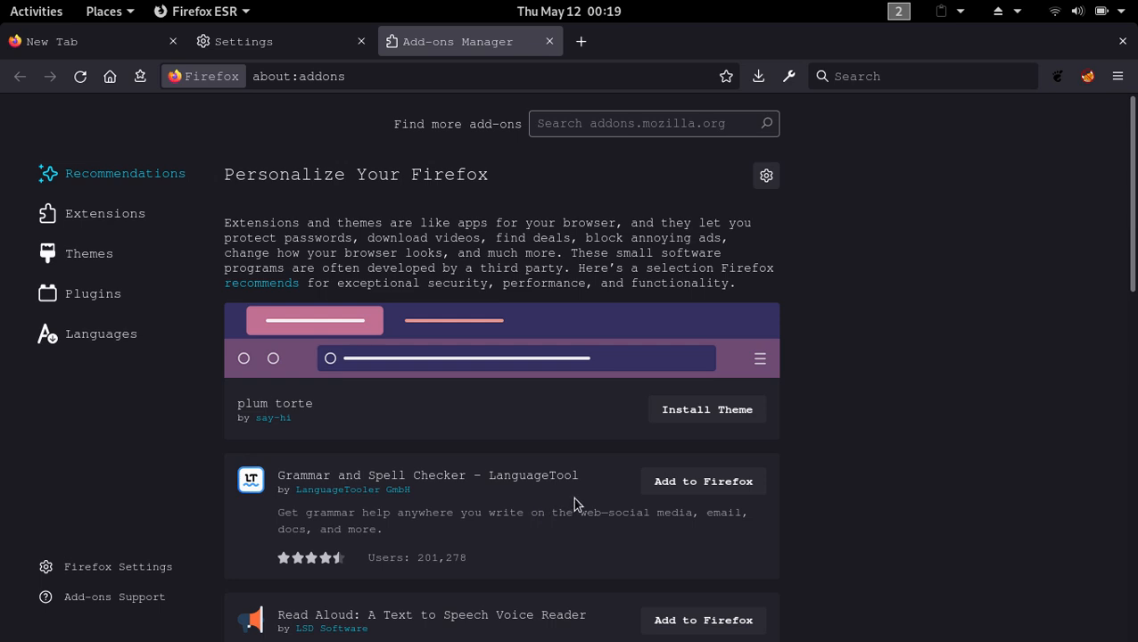
pyautogui.click(92, 216)
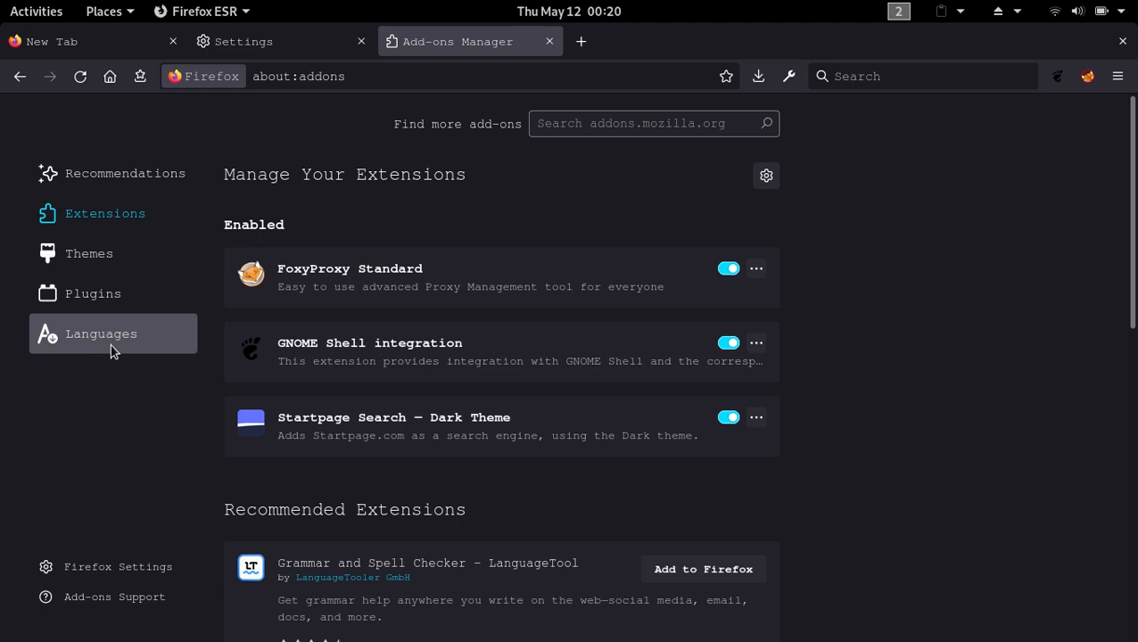
pyautogui.click(107, 175)
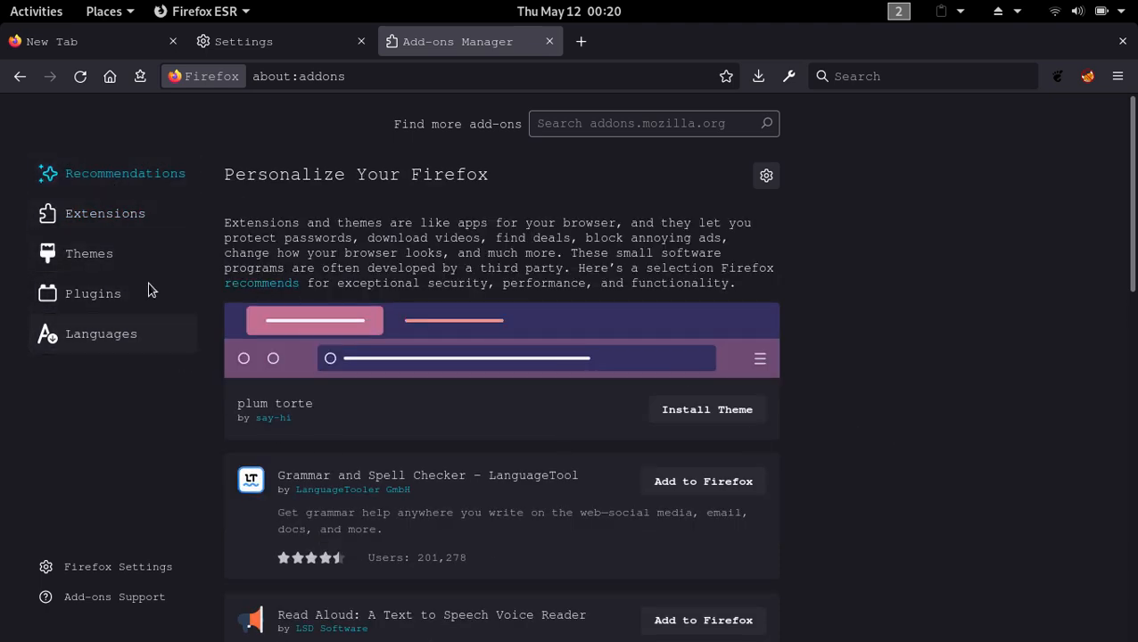
pyautogui.click(120, 212)
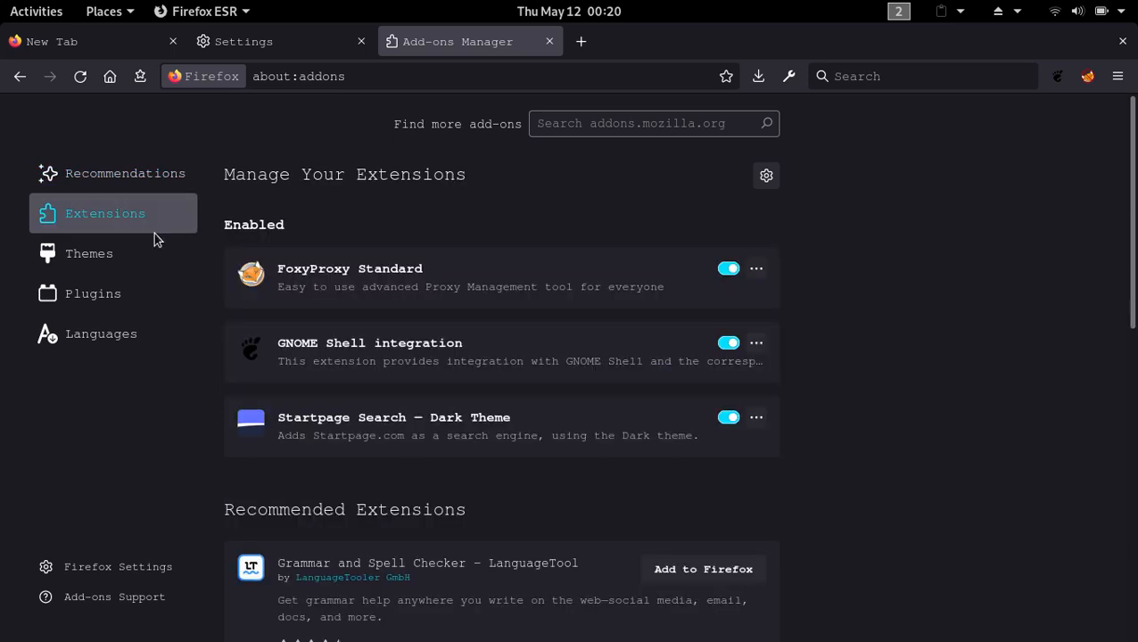
pyautogui.scroll(-10, 381, 368)
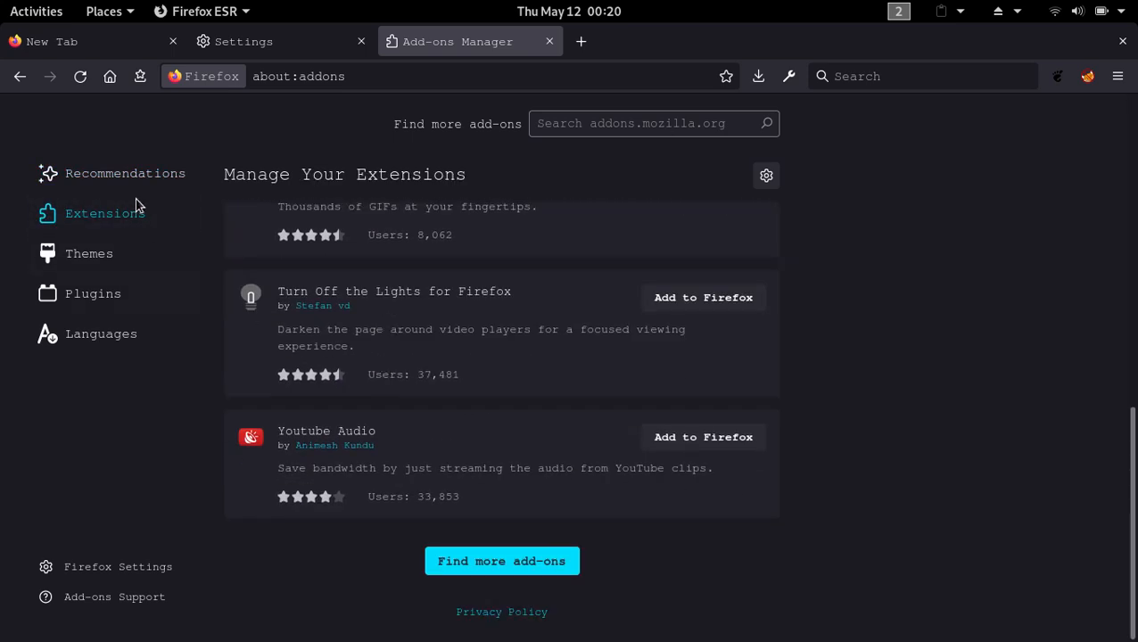
pyautogui.click(549, 41)
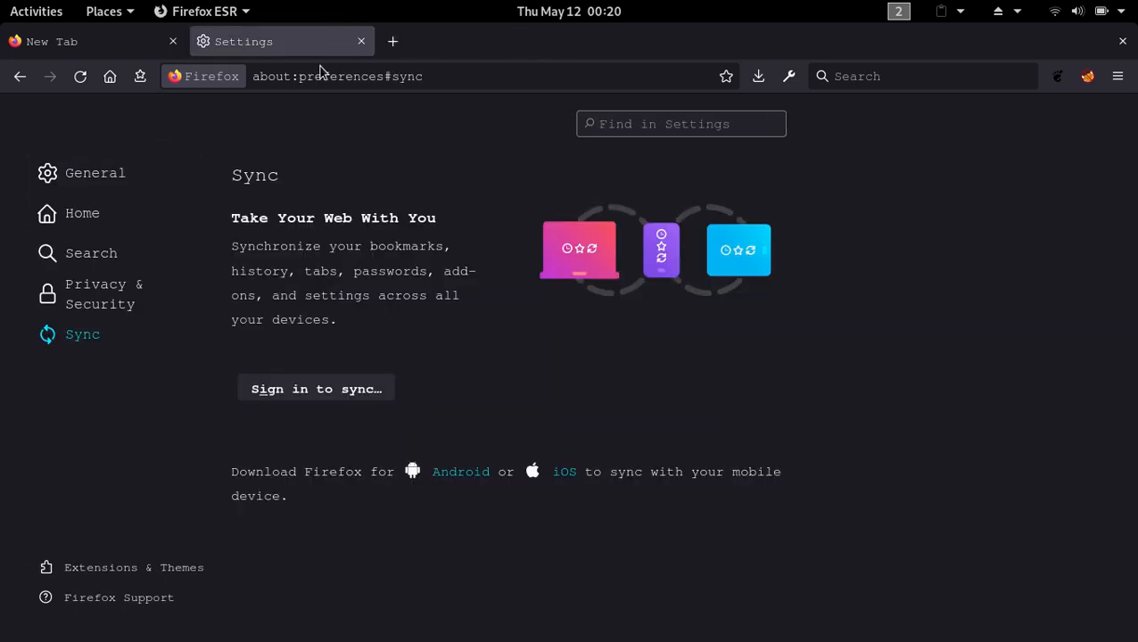
# - Look over the Home settings again, covering new windows and tabs and the Firefox Home content
pyautogui.click(81, 217)
pyautogui.scroll(-5, 606, 358)
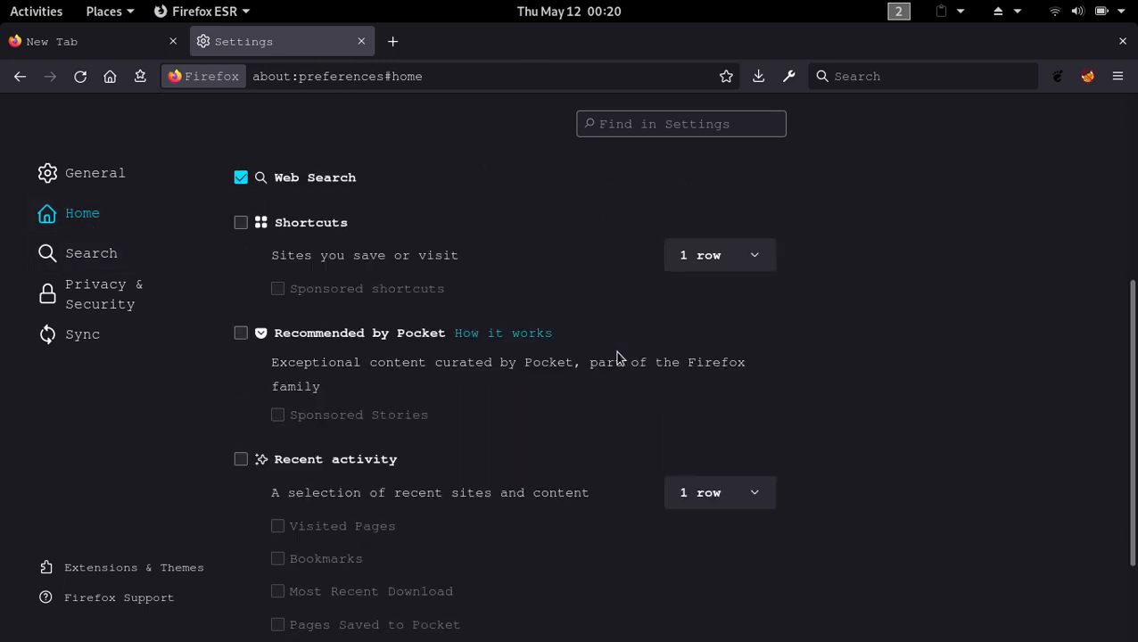
pyautogui.scroll(-3, 617, 356)
pyautogui.scroll(10, 617, 356)
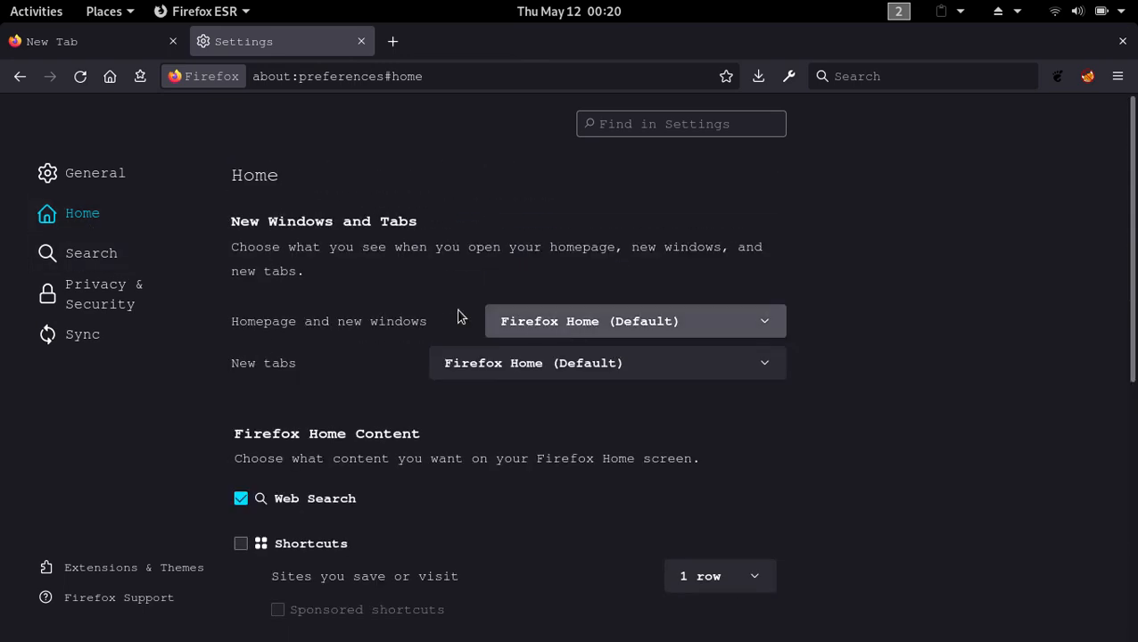
# - Recheck the Search settings, including the search bar, default search engine, suggestions and search shortcuts
pyautogui.click(106, 252)
pyautogui.scroll(-4, 637, 343)
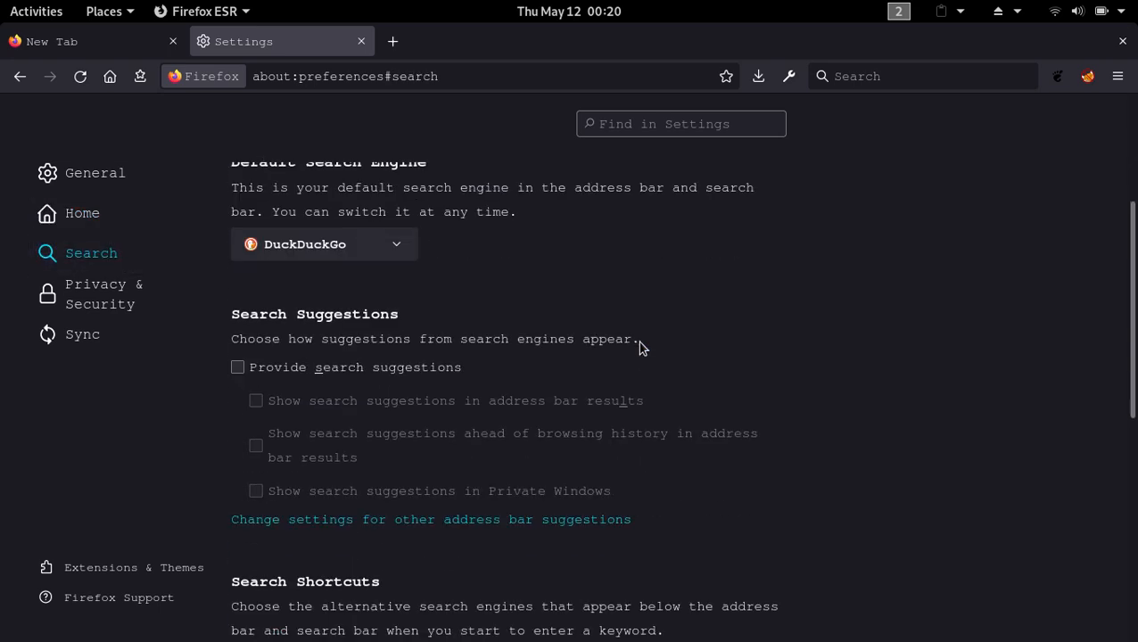
pyautogui.scroll(-5, 640, 339)
pyautogui.scroll(3, 641, 335)
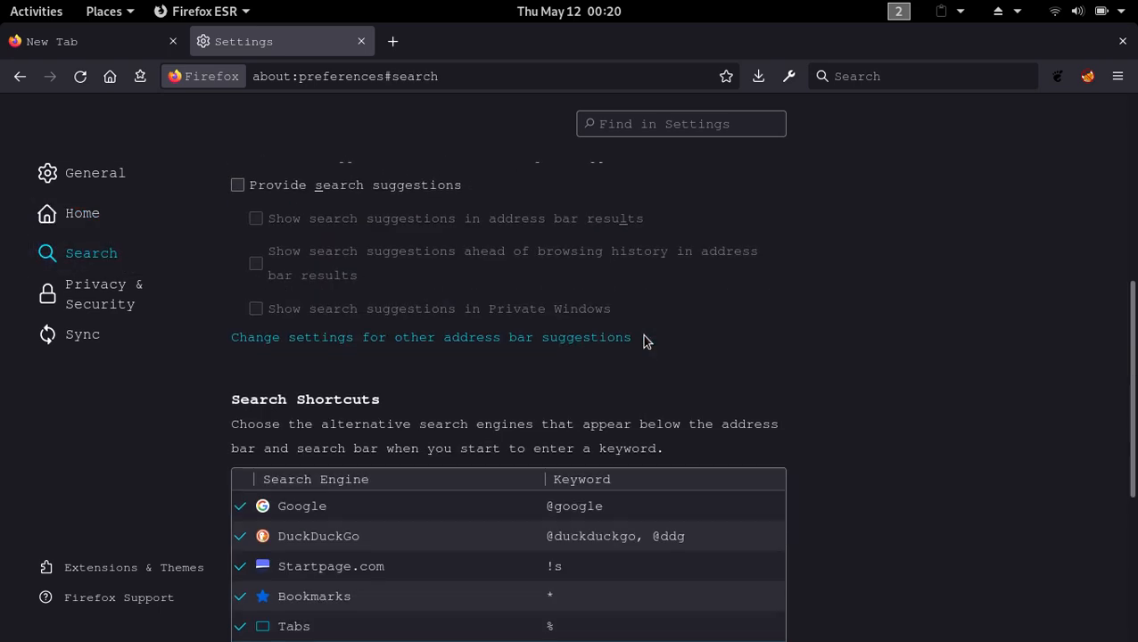
pyautogui.scroll(5, 642, 338)
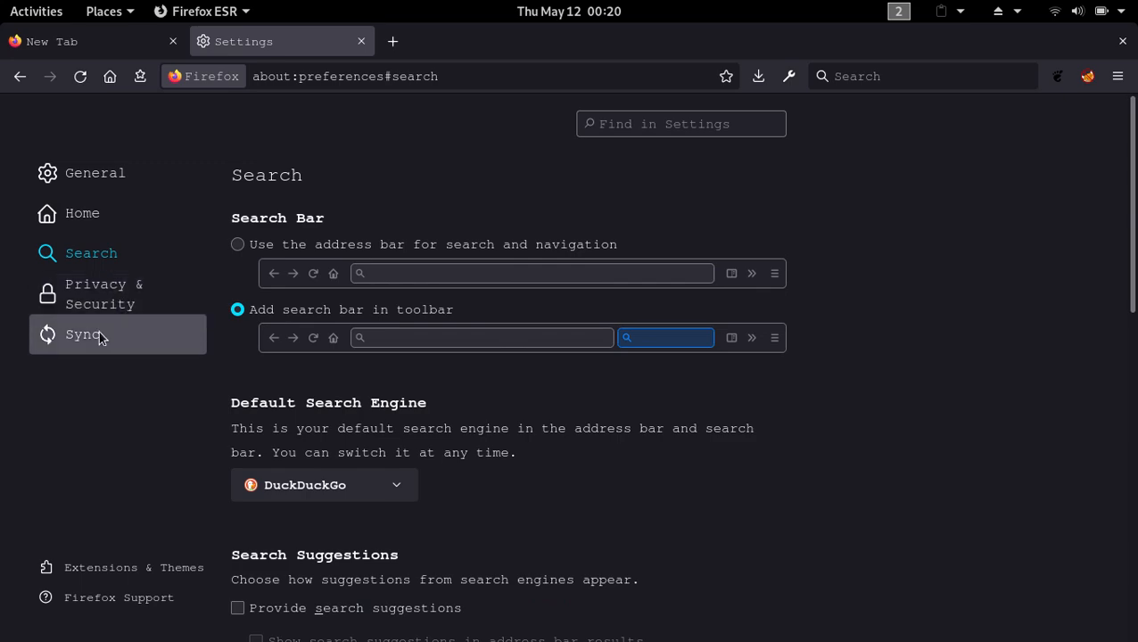
# - Recheck the Privacy & Security settings from tracking protection to Permissions, and return to the General settings
pyautogui.click(100, 294)
pyautogui.scroll(-3, 785, 348)
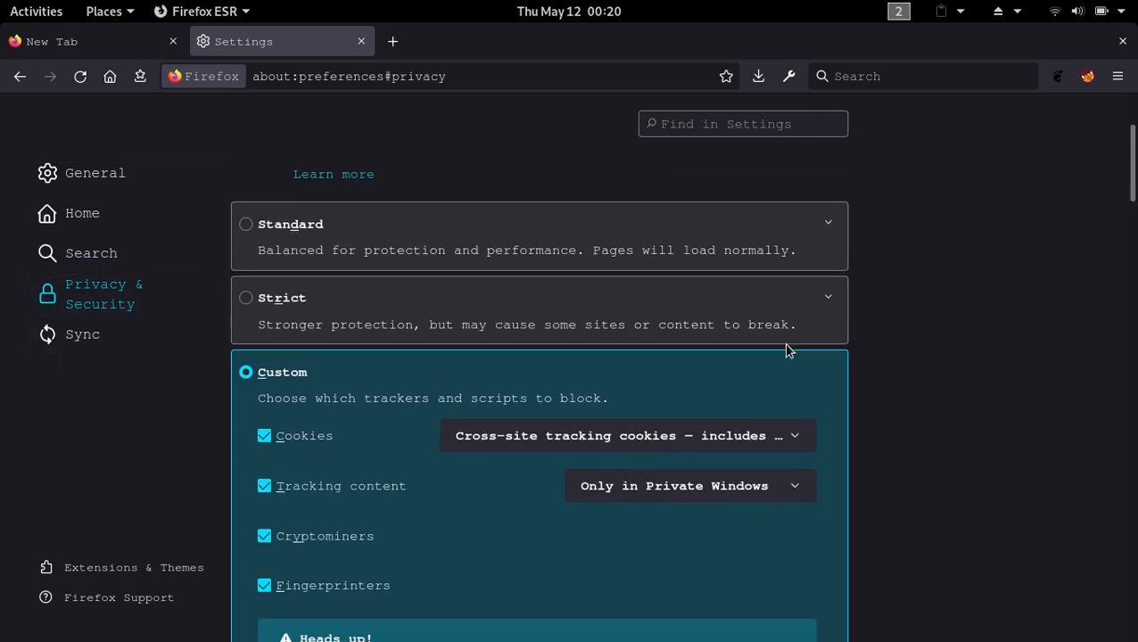
pyautogui.scroll(-10, 786, 350)
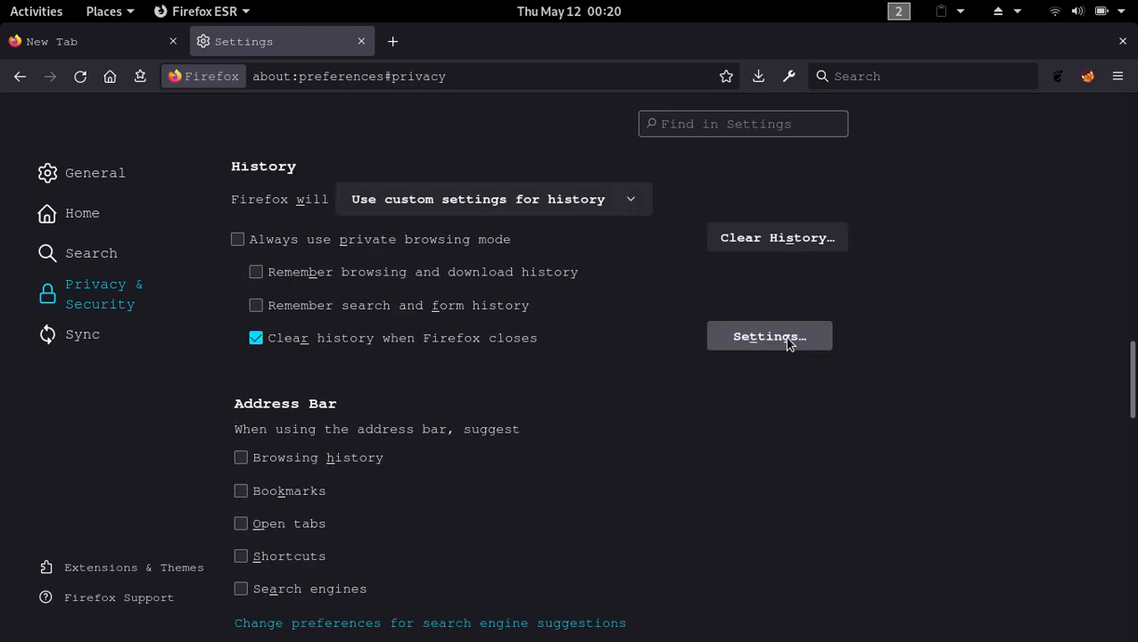
pyautogui.scroll(-4, 788, 343)
pyautogui.scroll(-3, 788, 344)
pyautogui.scroll(15, 788, 343)
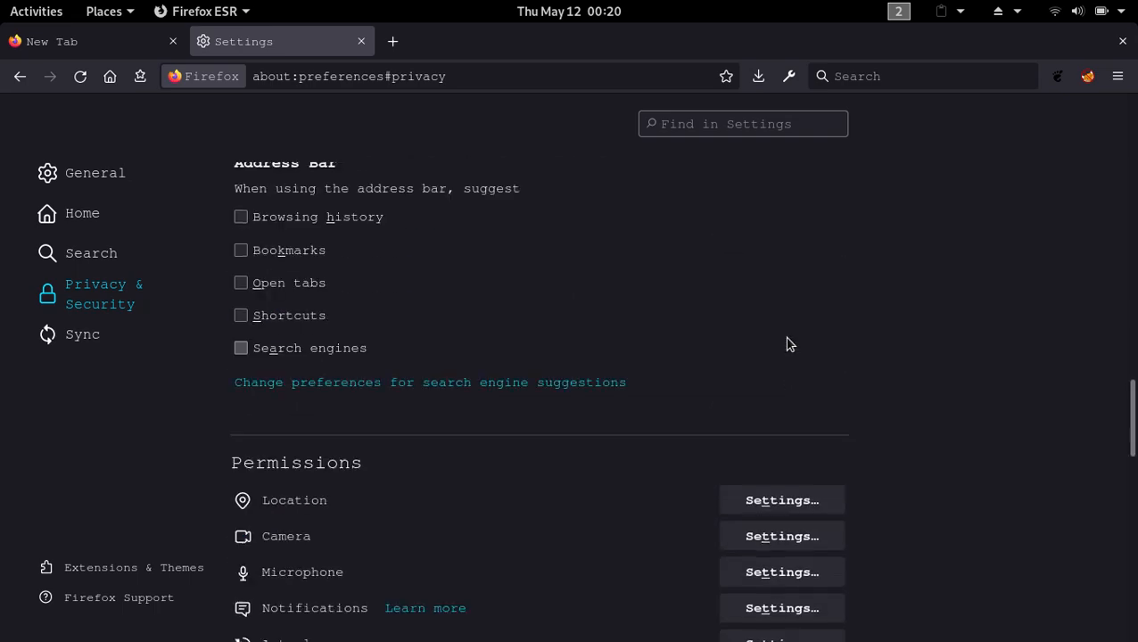
pyautogui.scroll(5, 786, 344)
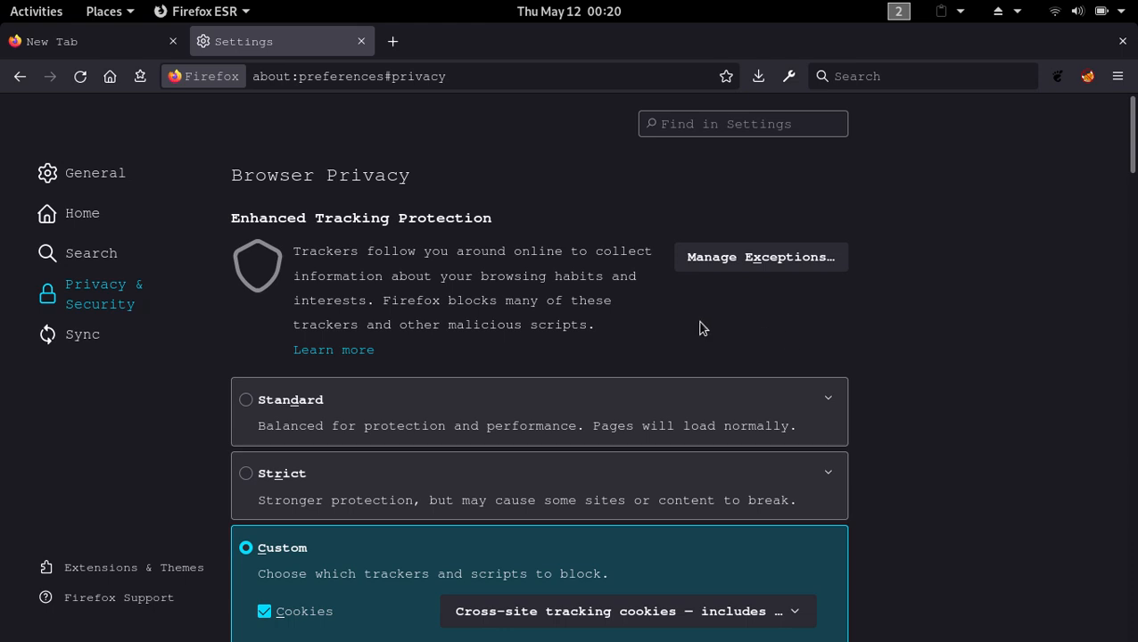
pyautogui.click(132, 173)
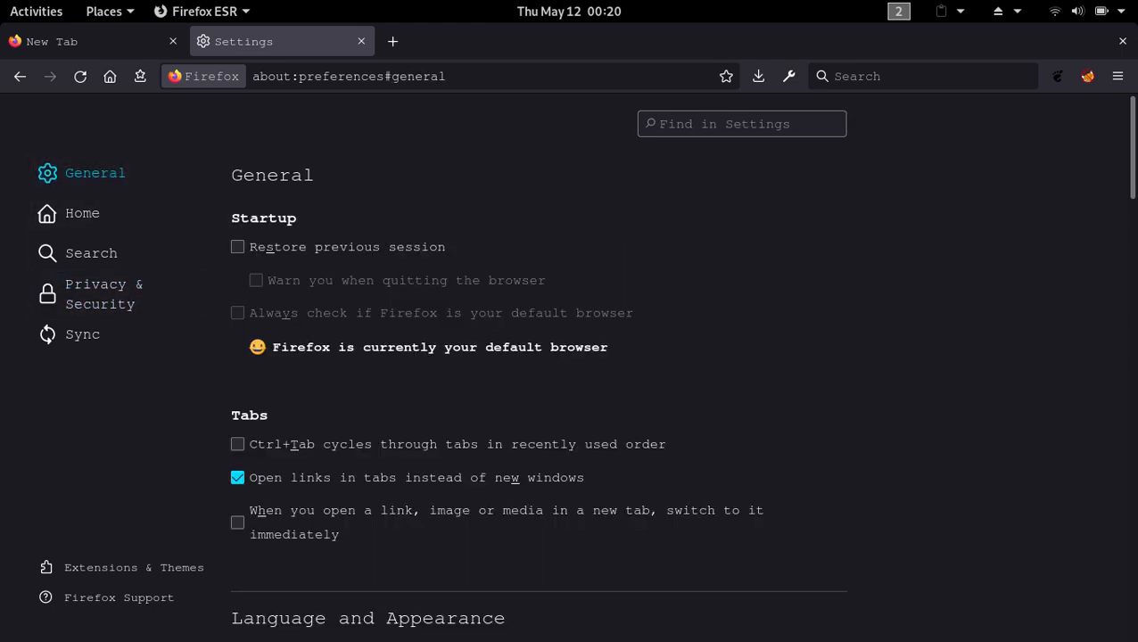